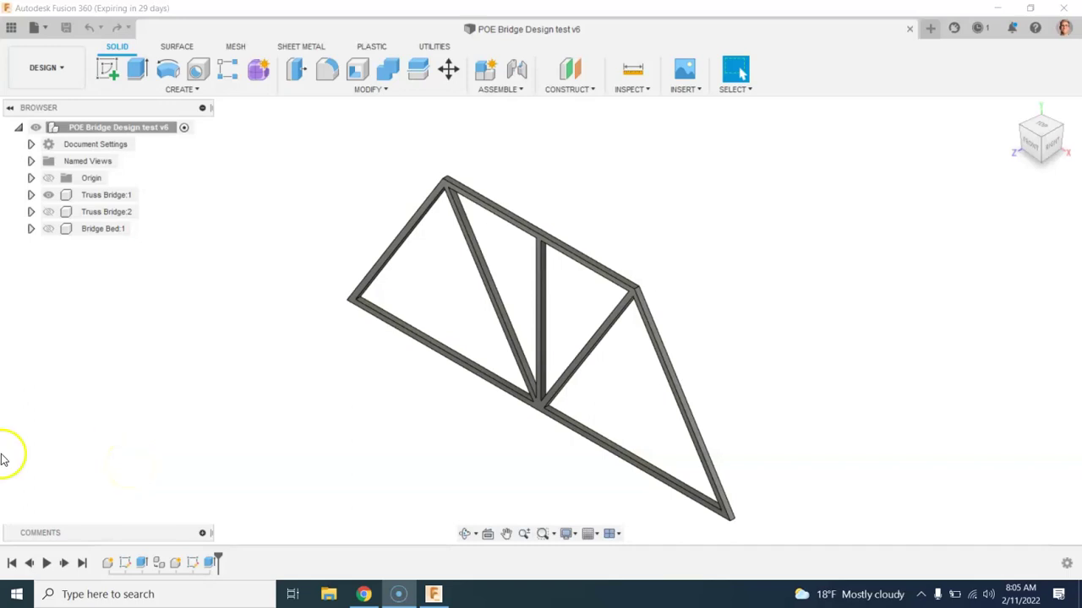
# - Make Truss Bridge:2 and Bridge Bed:1 visible, then pan and orbit to frame the whole bridge
pyautogui.click(49, 213)
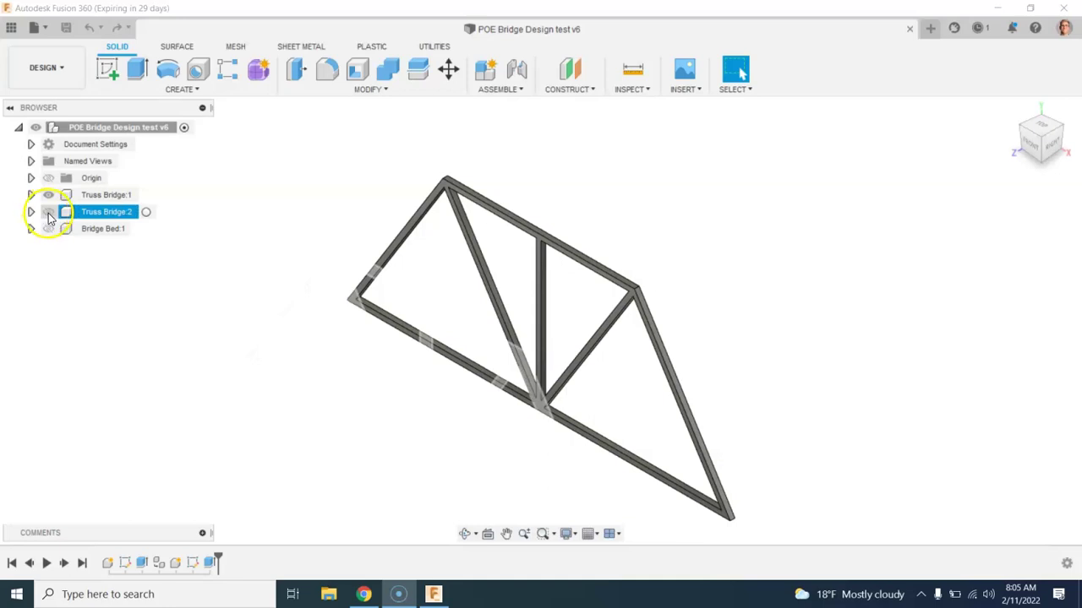
pyautogui.click(49, 212)
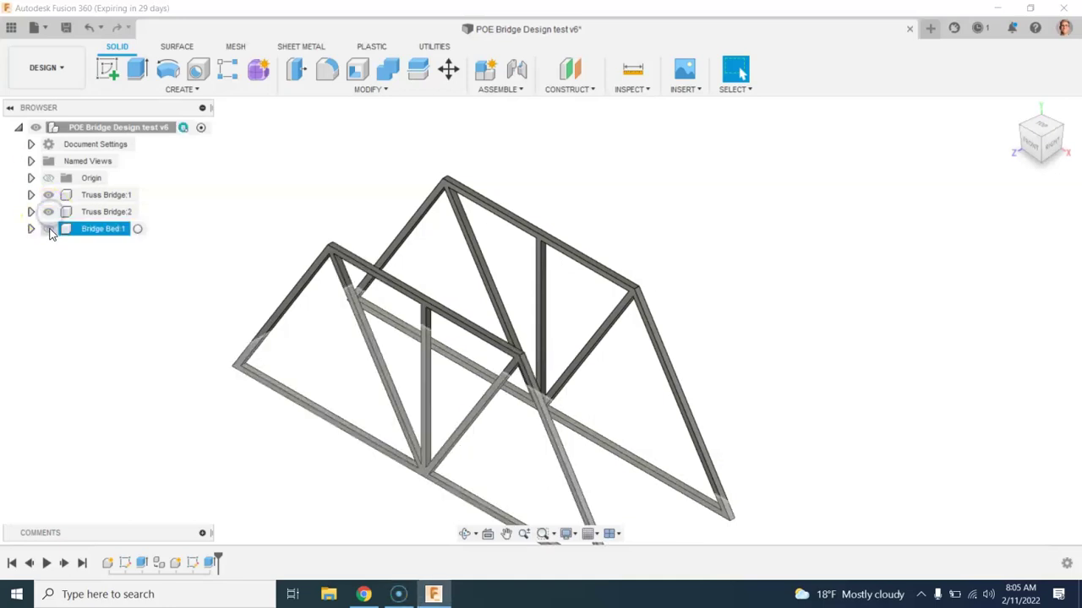
pyautogui.click(48, 228)
pyautogui.moveTo(753, 331); pyautogui.dragTo(850, 273, button='middle')
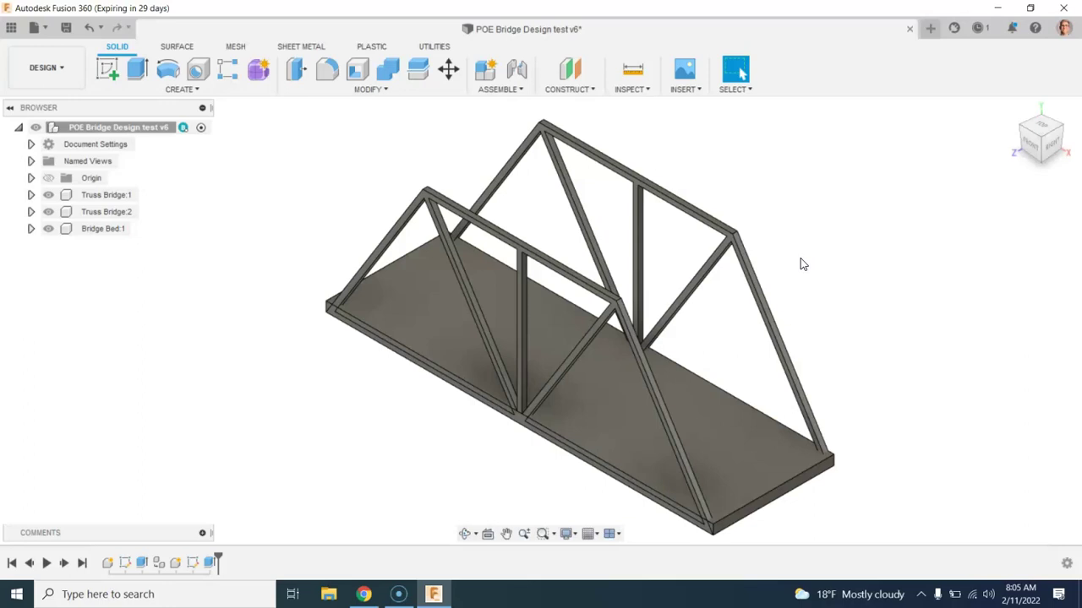
pyautogui.keyDown('shift'); pyautogui.moveTo(833, 246); pyautogui.dragTo(858, 243, button='middle'); pyautogui.keyUp('shift')
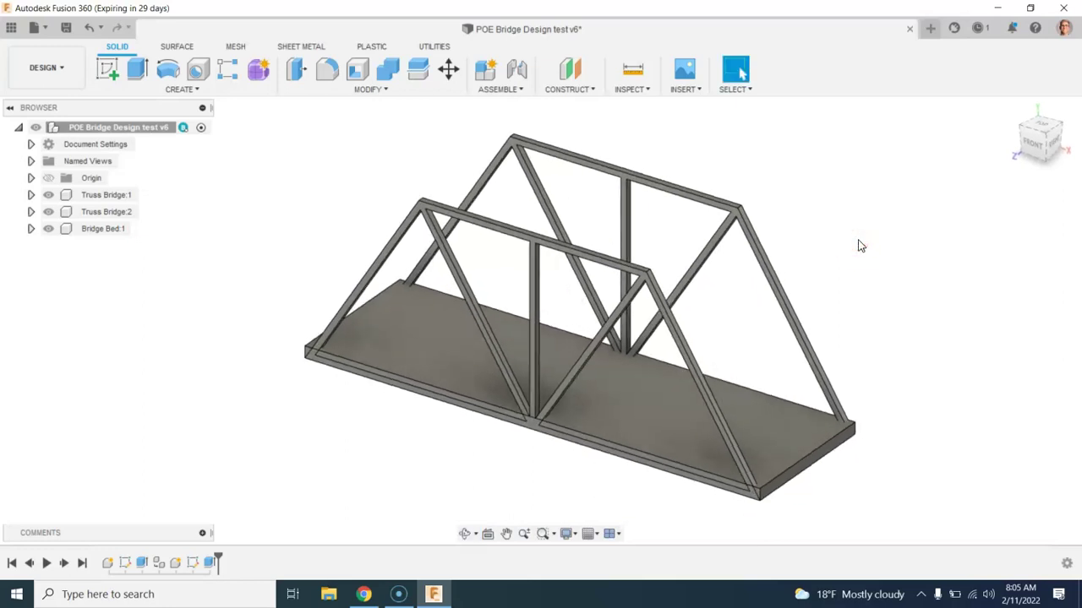
pyautogui.click(614, 237)
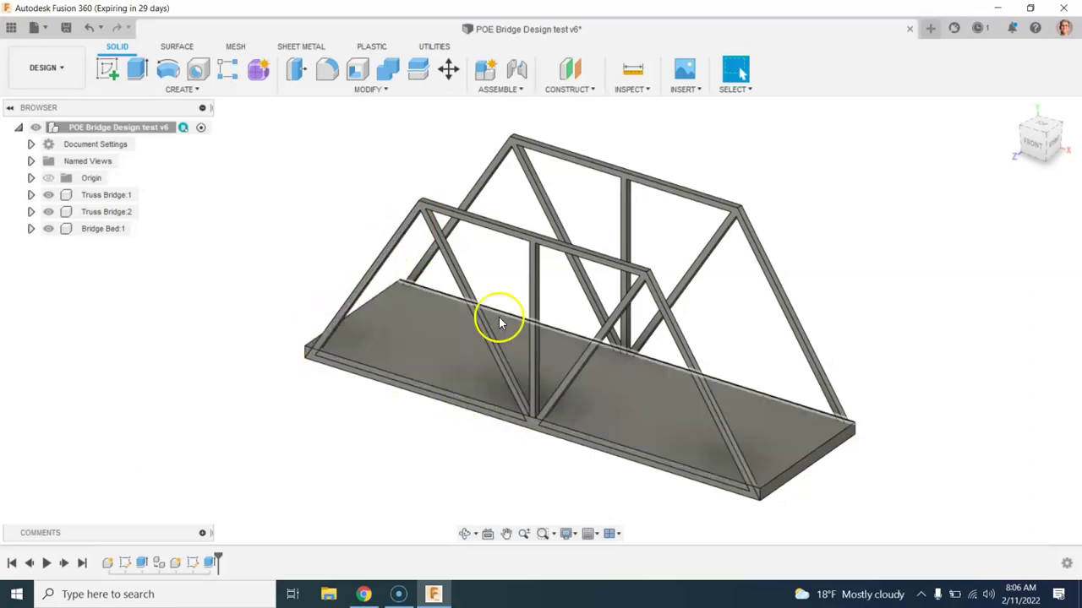
# - Hide Truss Bridge:2 and Bridge Bed:1, recentre, and view the lone truss from FRONT
pyautogui.click(49, 214)
pyautogui.click(48, 213)
pyautogui.click(48, 229)
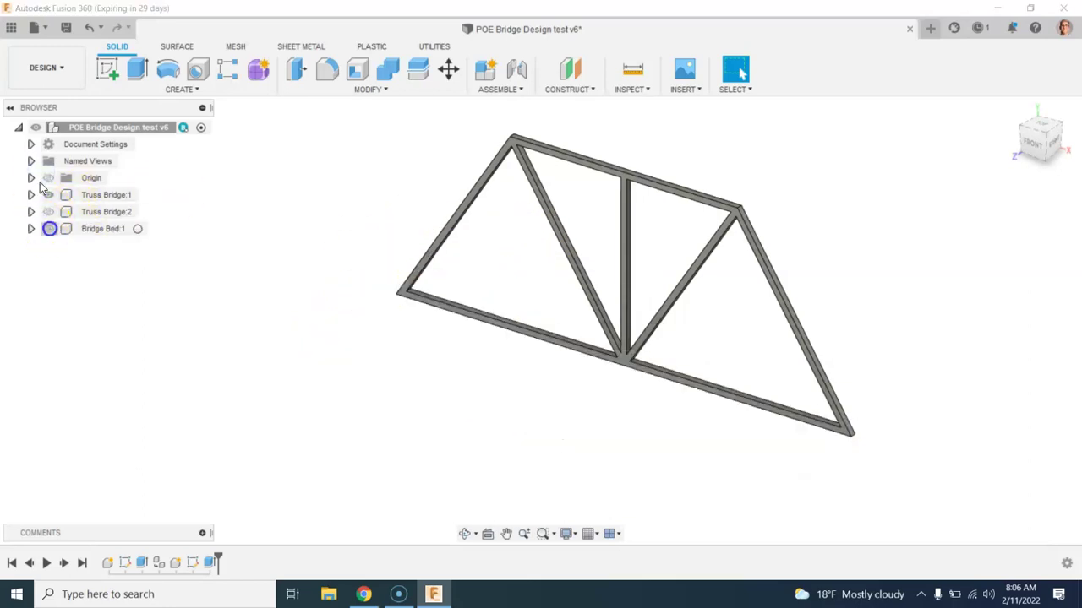
pyautogui.moveTo(397, 174); pyautogui.dragTo(360, 230, button='middle')
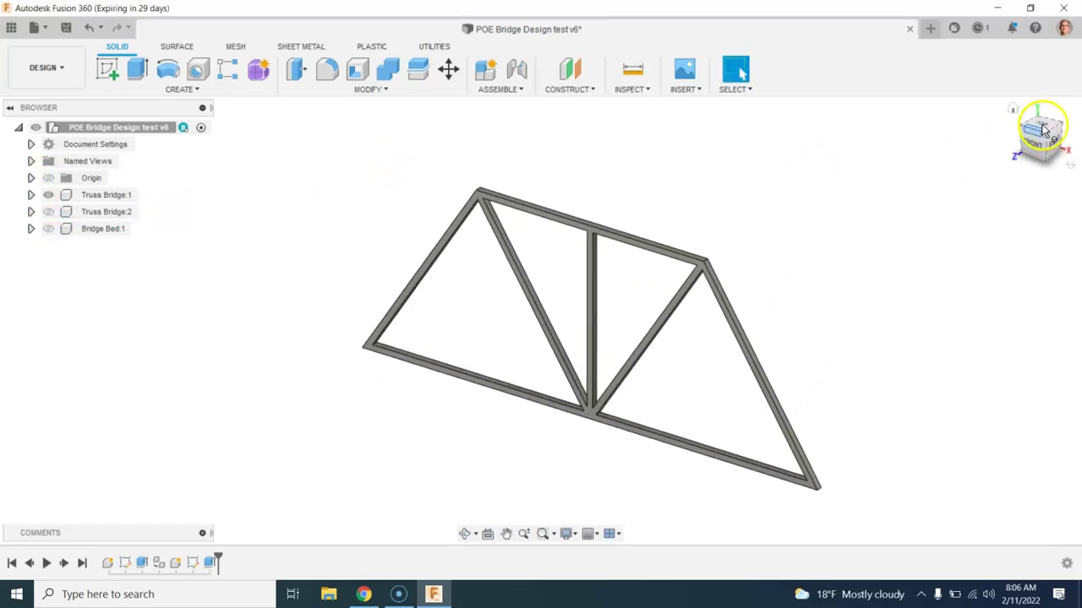
pyautogui.click(1033, 144)
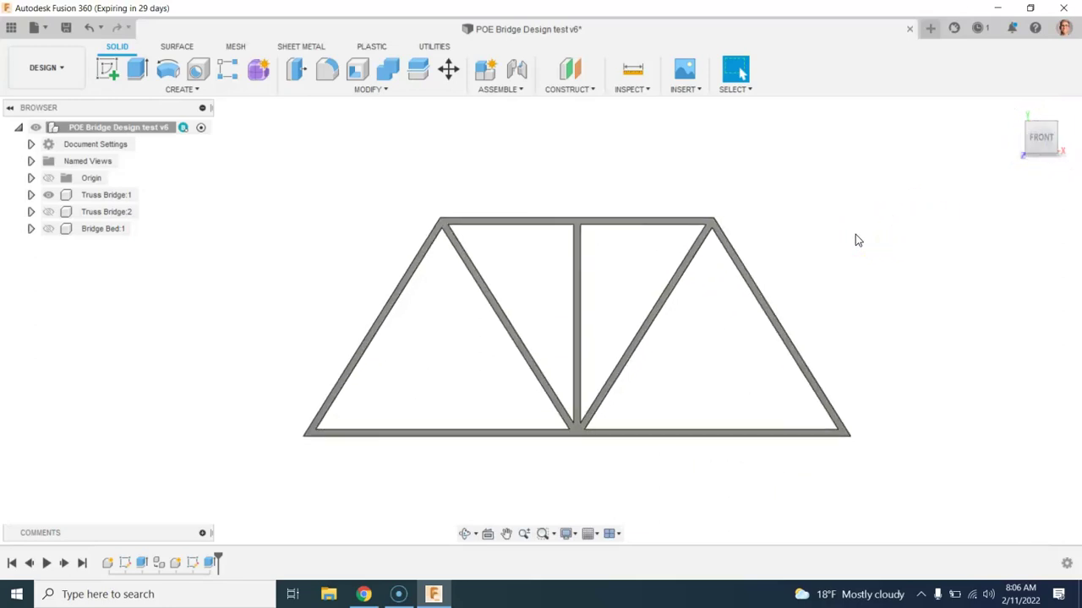
pyautogui.click(849, 235)
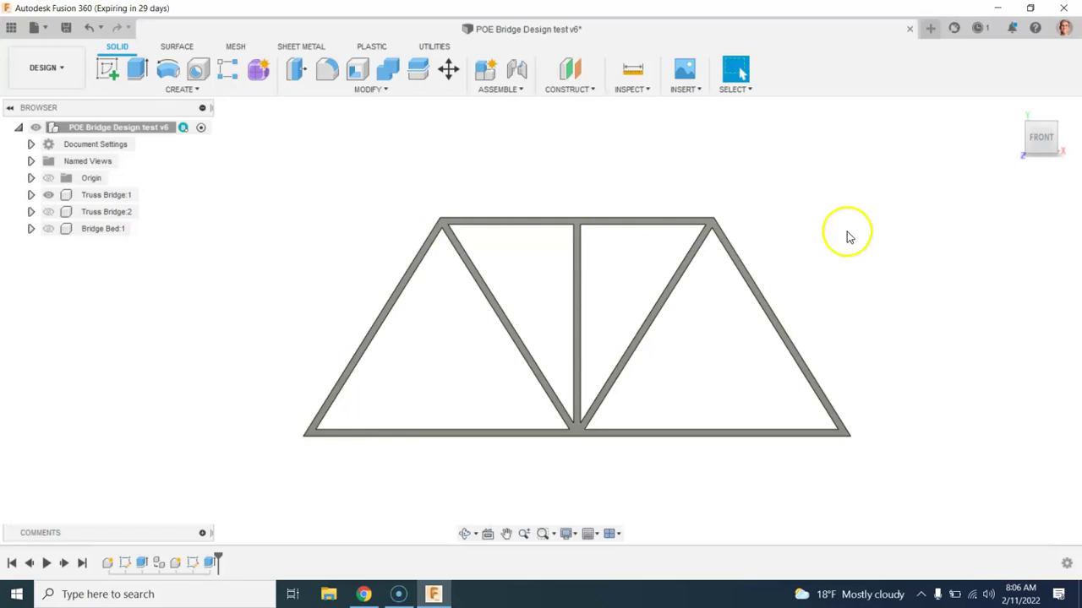
# - Start a new drawing from the current design
pyautogui.click(68, 72)
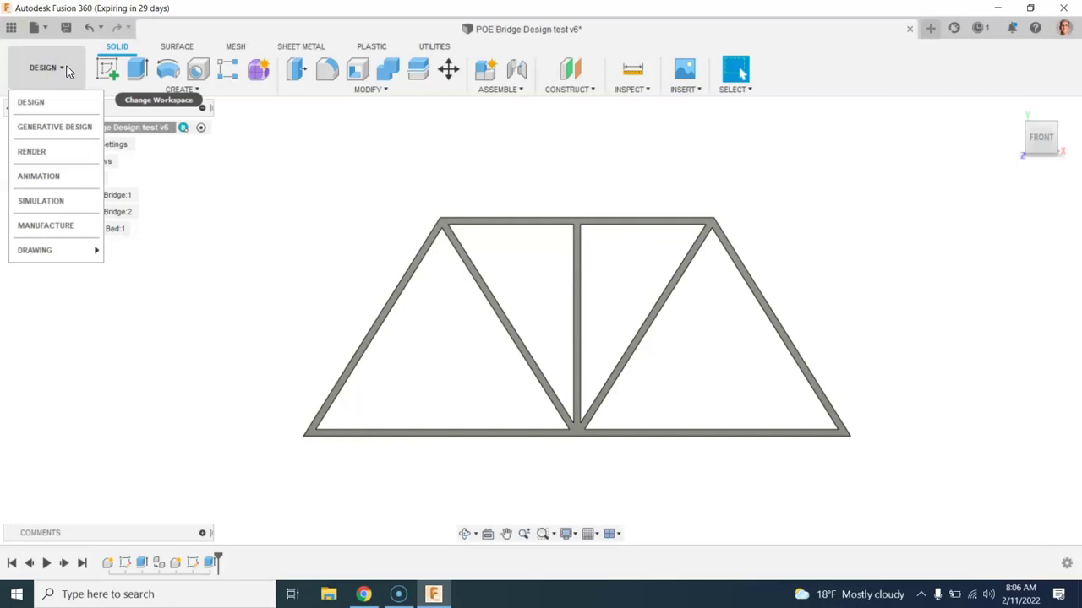
pyautogui.moveTo(83, 250)
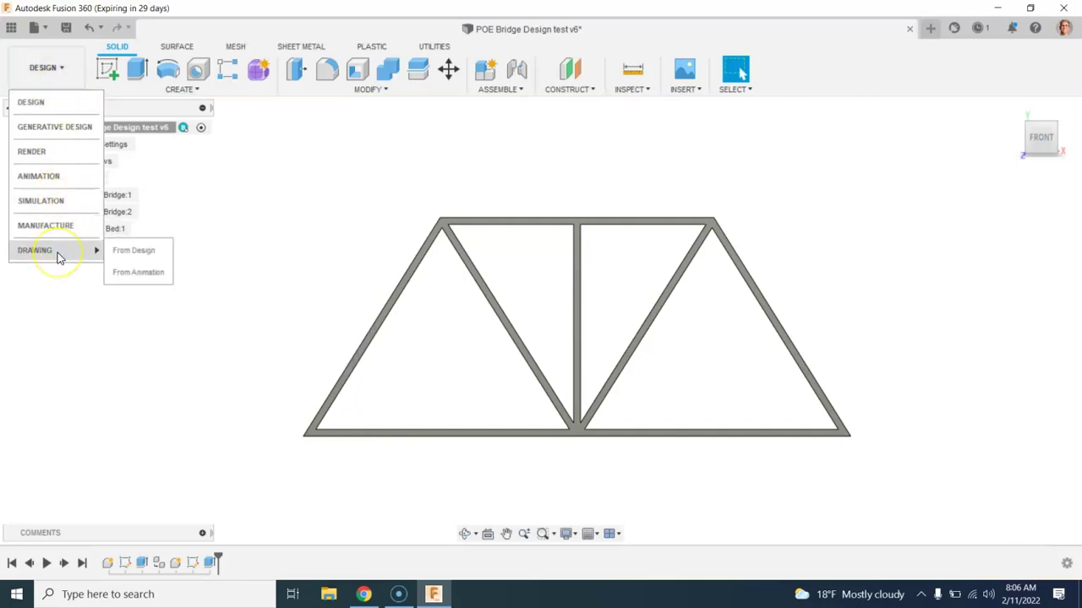
pyautogui.click(139, 261)
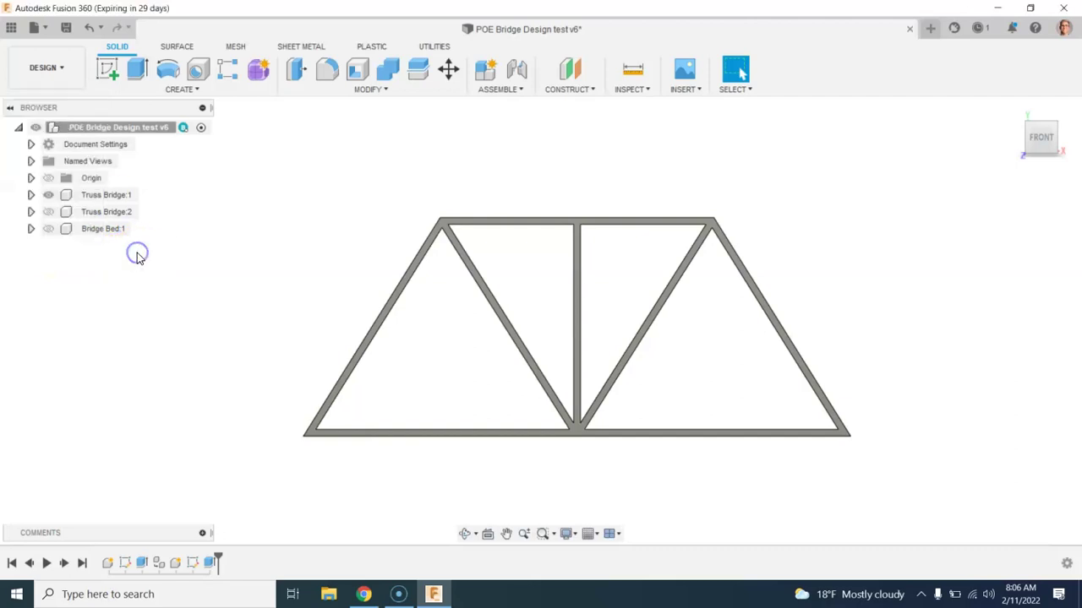
pyautogui.moveTo(990, 176); pyautogui.dragTo(889, 116)
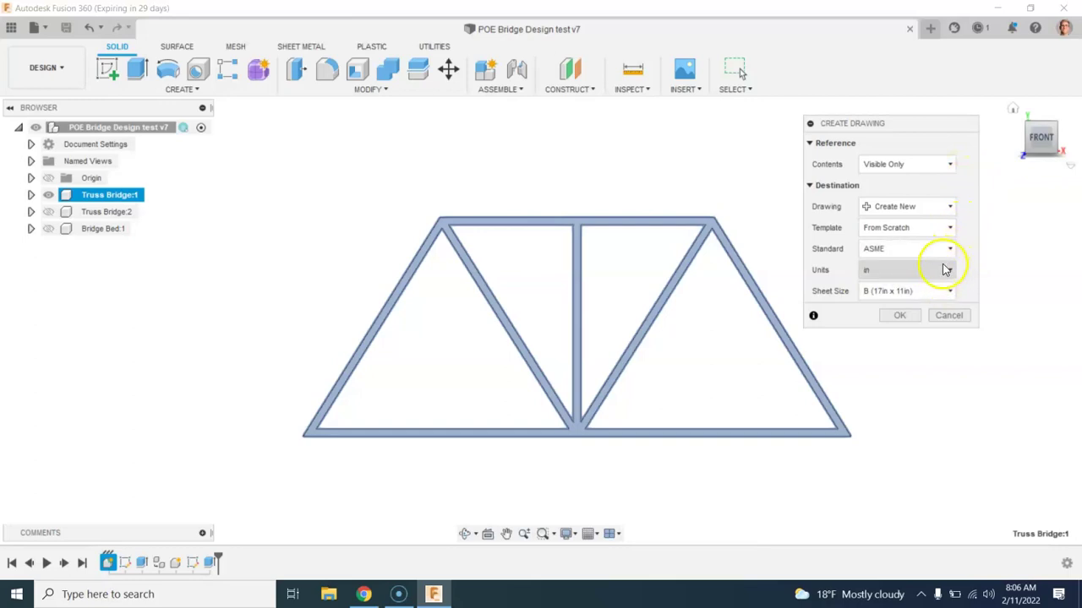
# - Limit the drawing contents to the selected truss on a C (22in x 17in) sheet and create it
pyautogui.click(924, 169)
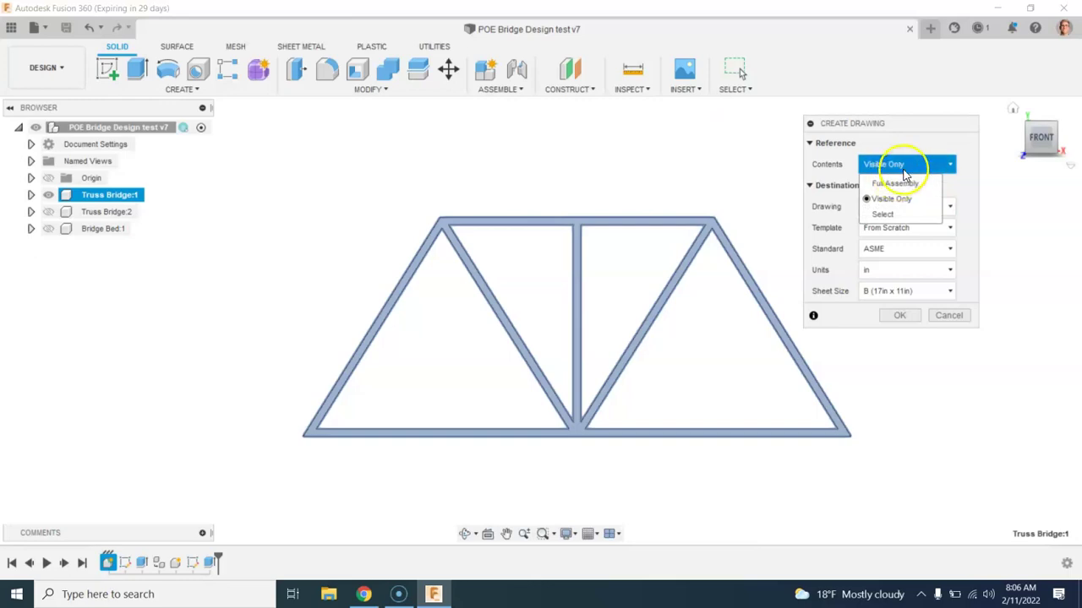
pyautogui.click(893, 216)
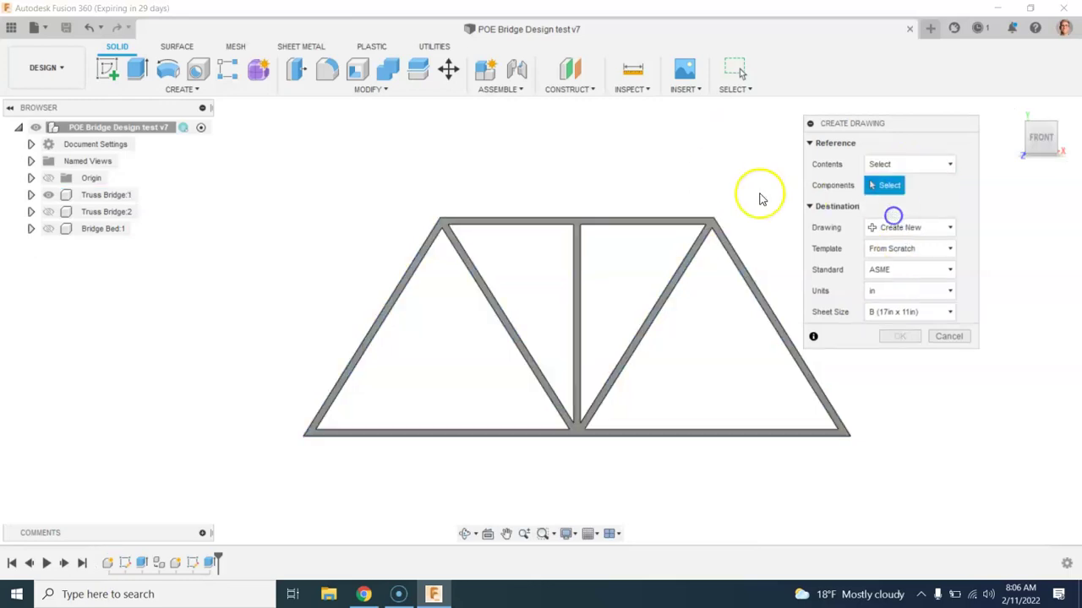
pyautogui.click(673, 223)
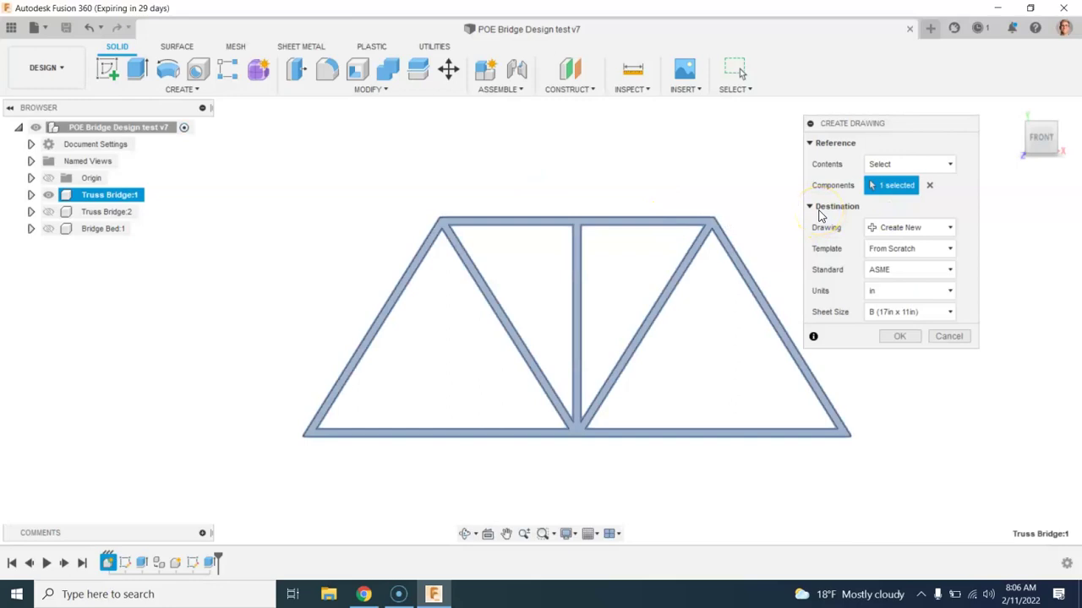
pyautogui.click(910, 338)
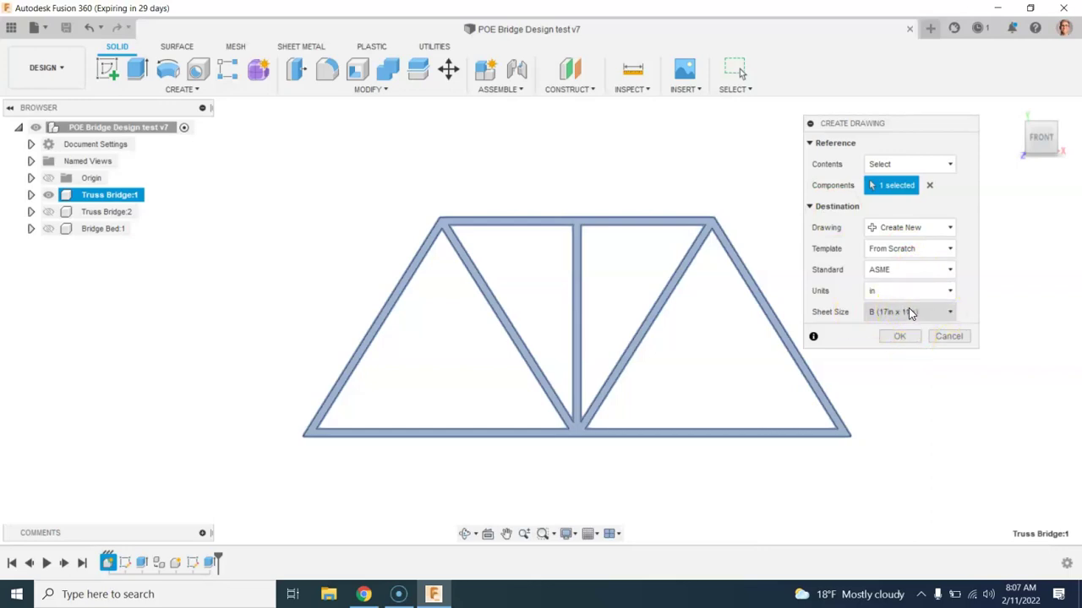
pyautogui.click(912, 311)
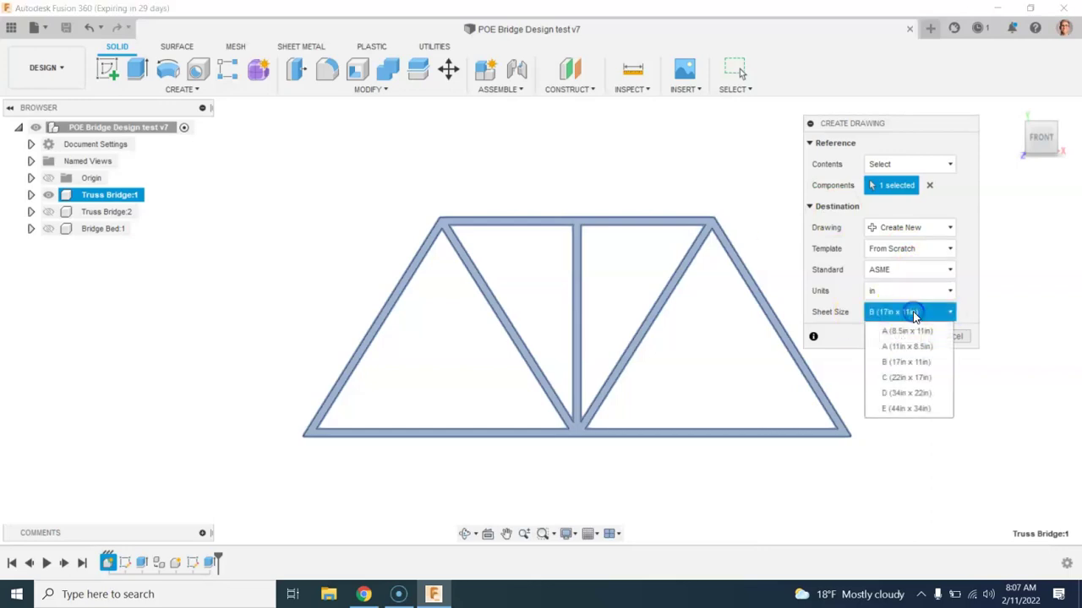
pyautogui.click(936, 378)
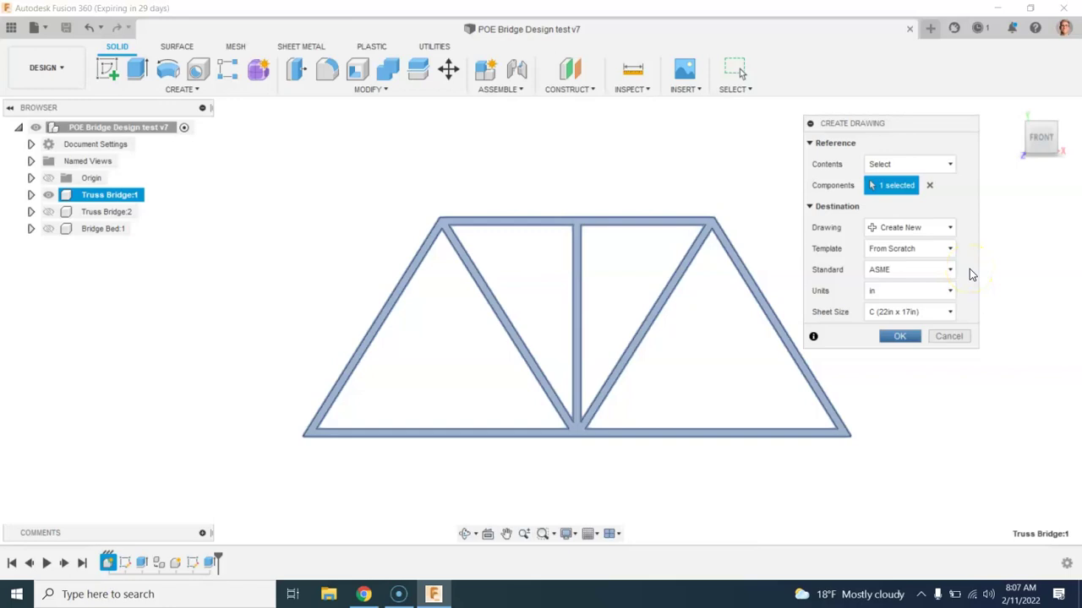
pyautogui.click(899, 336)
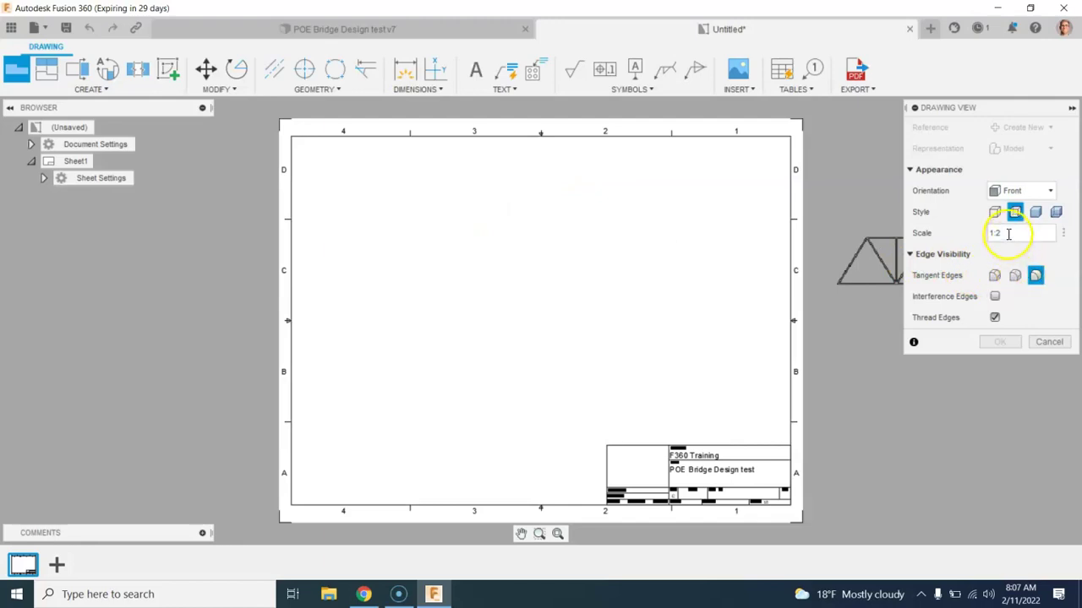
# - Place the truss front base view in the sheet's upper left at 1:1 scale
pyautogui.click(1065, 236)
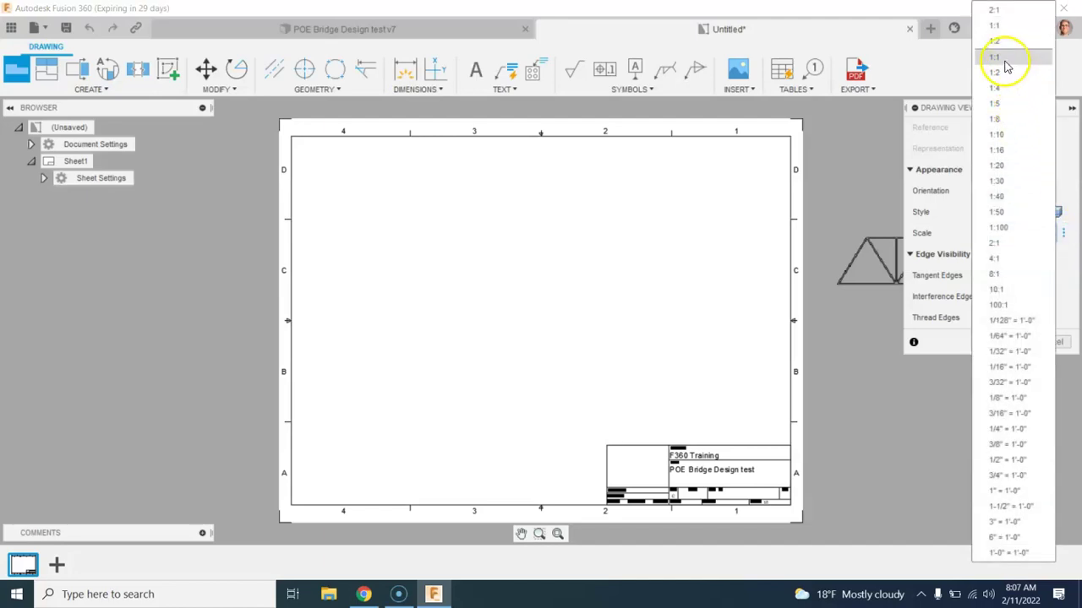
pyautogui.click(1007, 63)
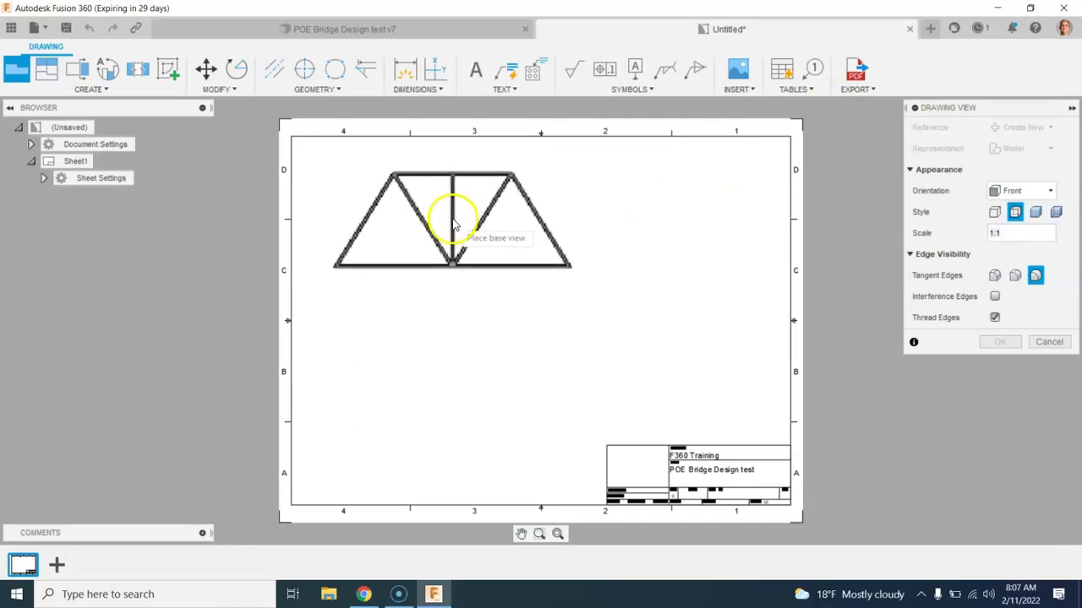
pyautogui.click(451, 220)
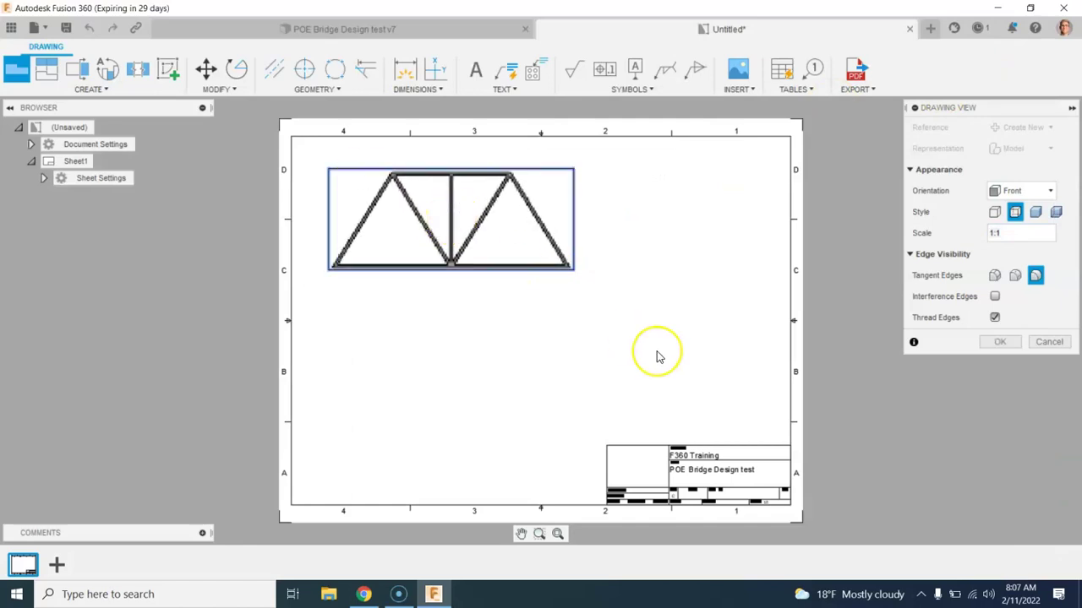
pyautogui.click(1001, 343)
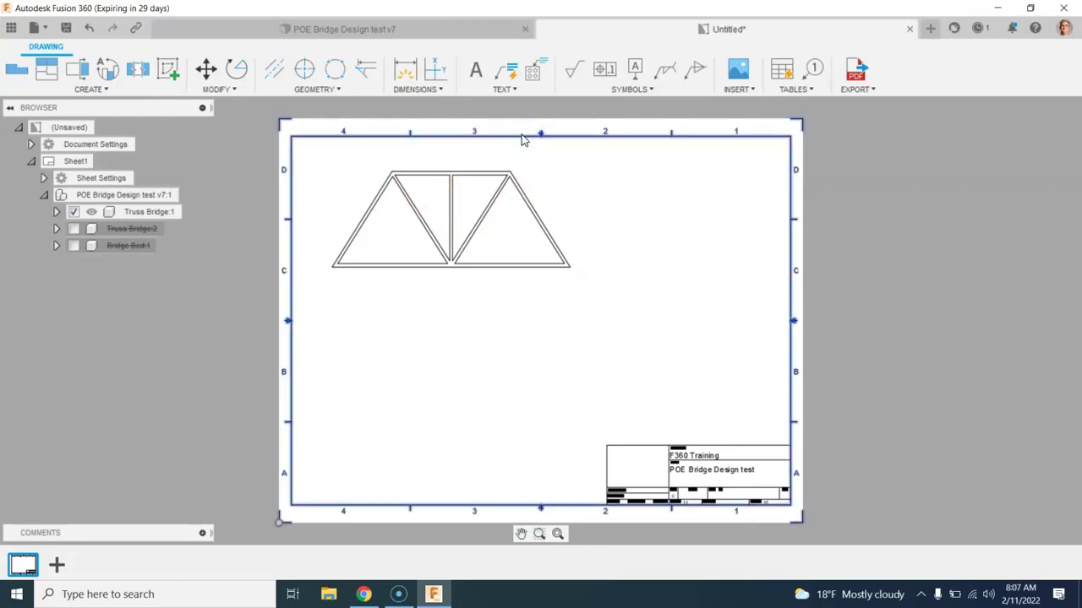
# - Delete the sheet border and title block so only the truss view remains
pyautogui.click(592, 139)
pyautogui.click(724, 447)
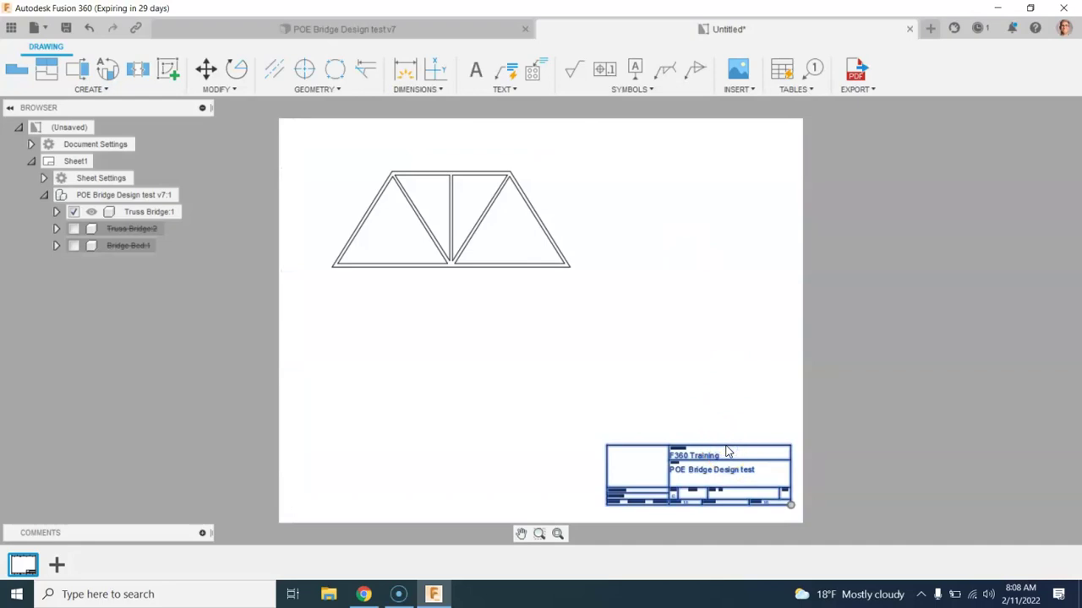
pyautogui.press('Delete')
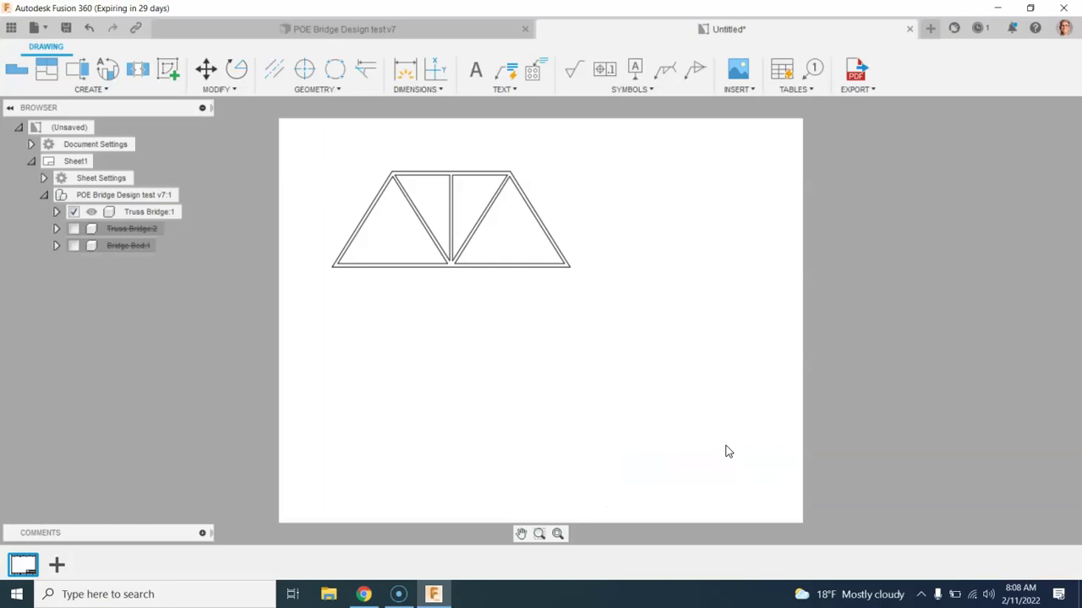
pyautogui.click(507, 234)
pyautogui.click(368, 126)
# - Export the drawing as a PDF named 'Truss Design Example 1' to the Desktop
pyautogui.click(875, 91)
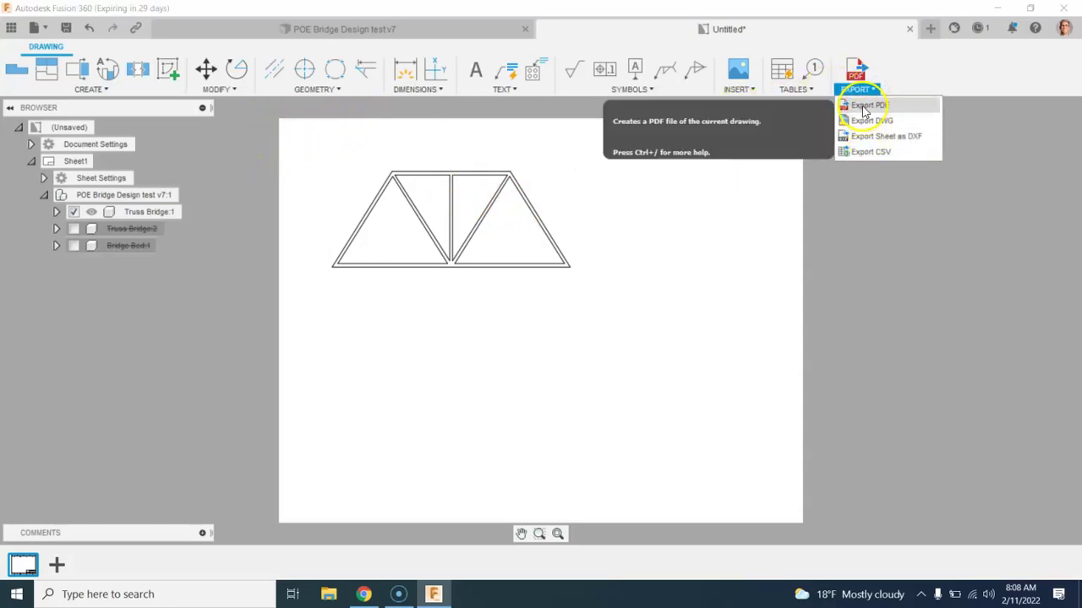
pyautogui.click(861, 107)
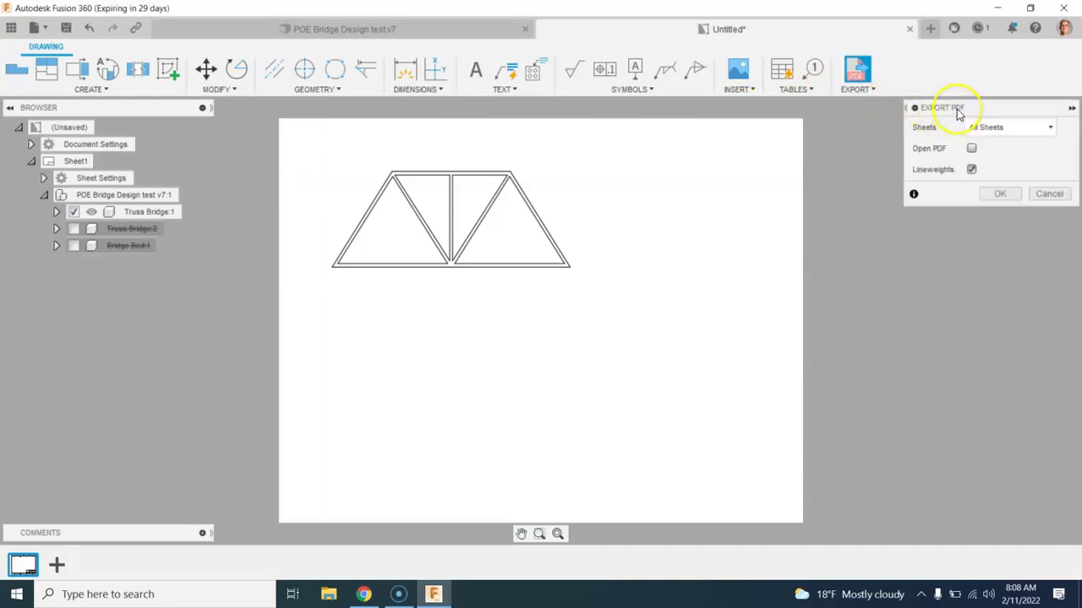
pyautogui.click(998, 194)
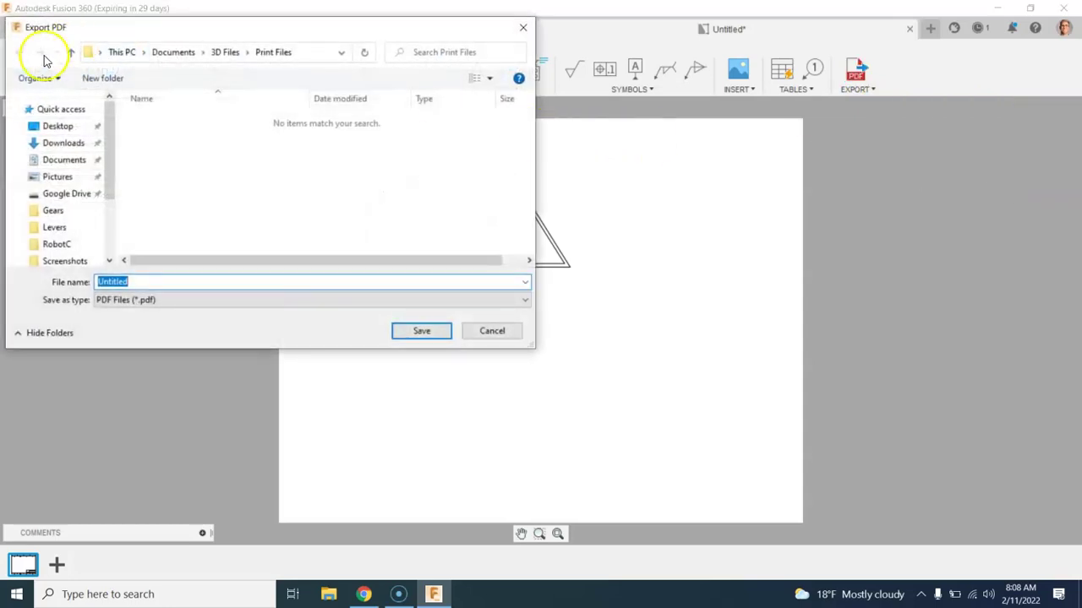
pyautogui.click(55, 126)
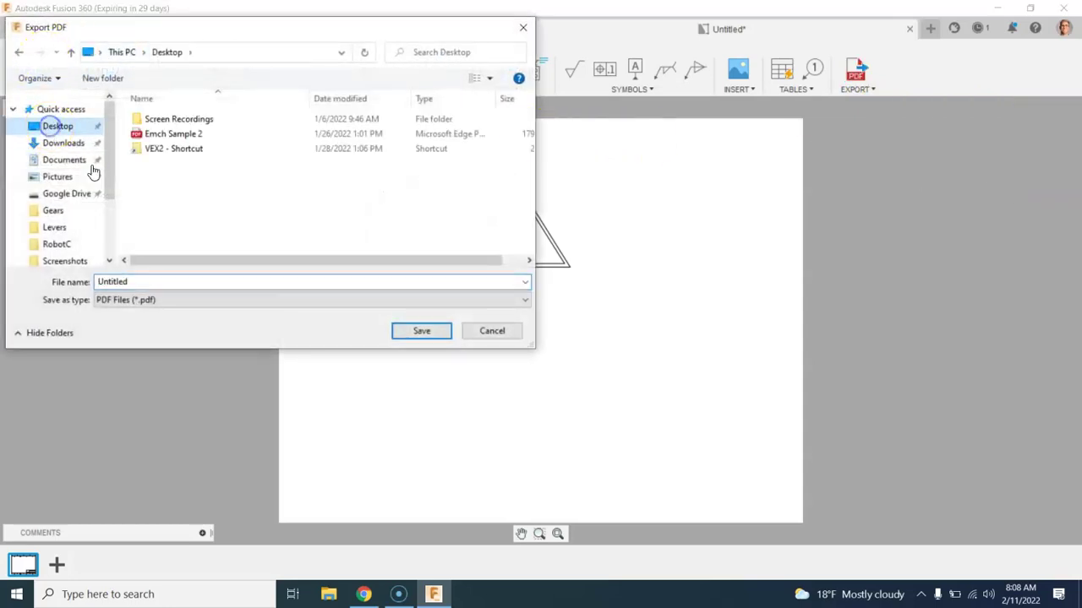
pyautogui.doubleClick(156, 282)
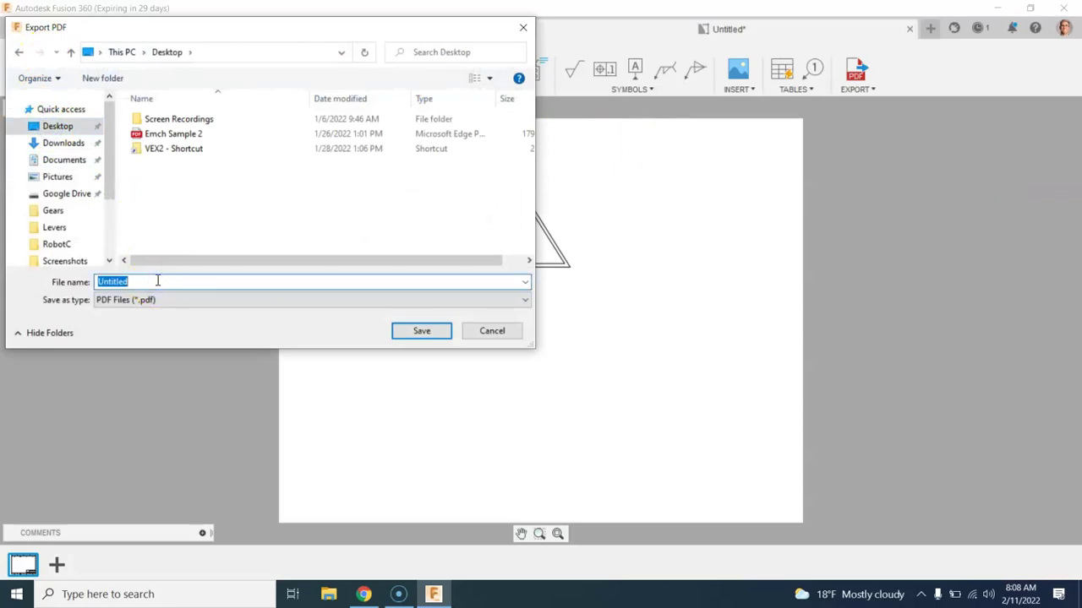
pyautogui.write('Truss Design Example 1')
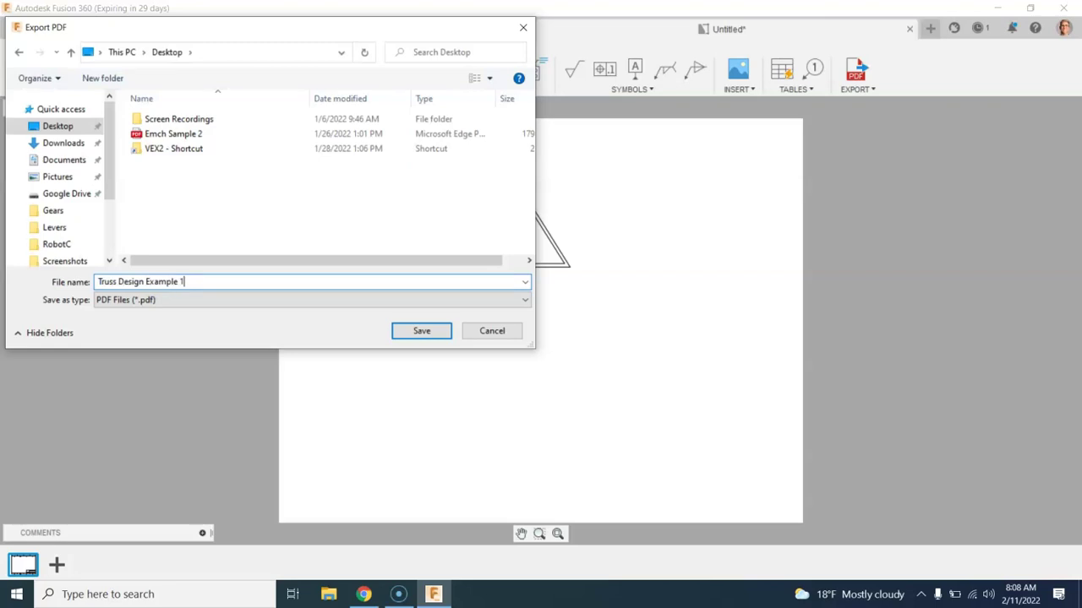
pyautogui.click(413, 331)
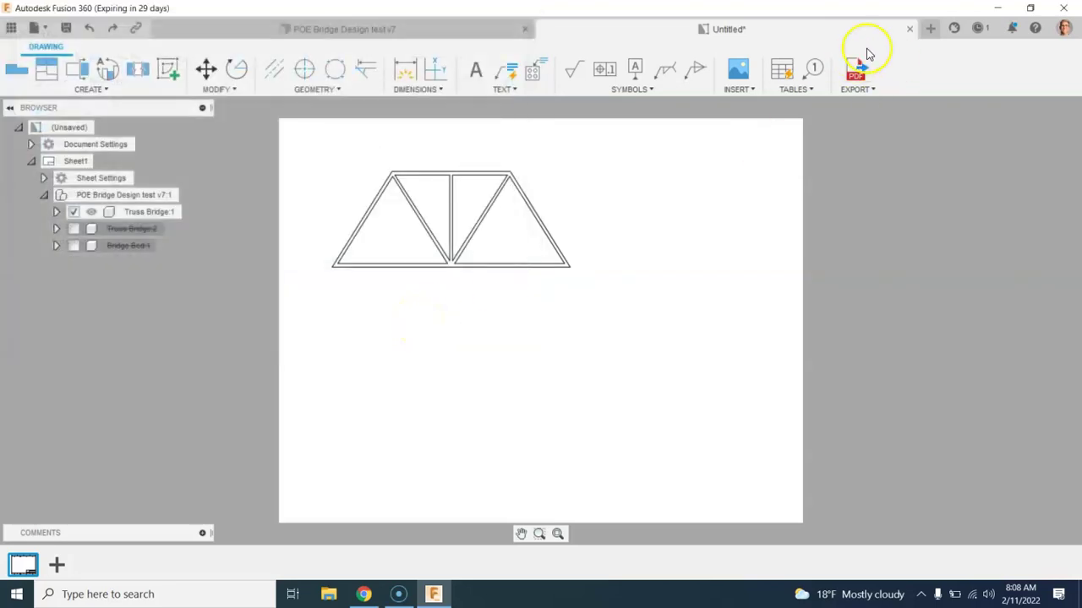
# - Minimize Fusion 360 and select the Truss Design Example 1 PDF on the desktop
pyautogui.click(997, 8)
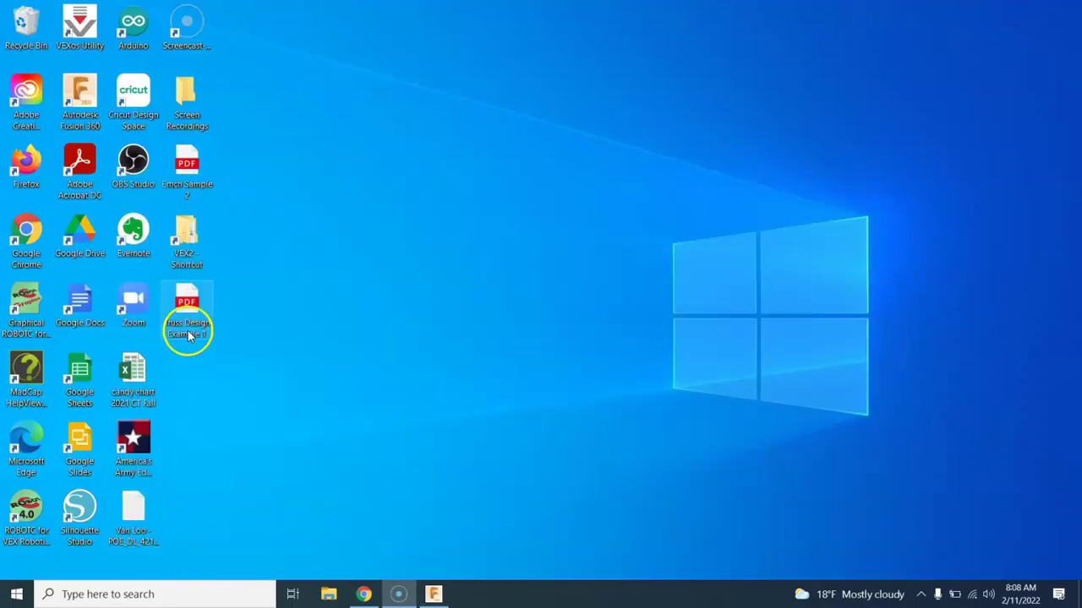
pyautogui.click(248, 299)
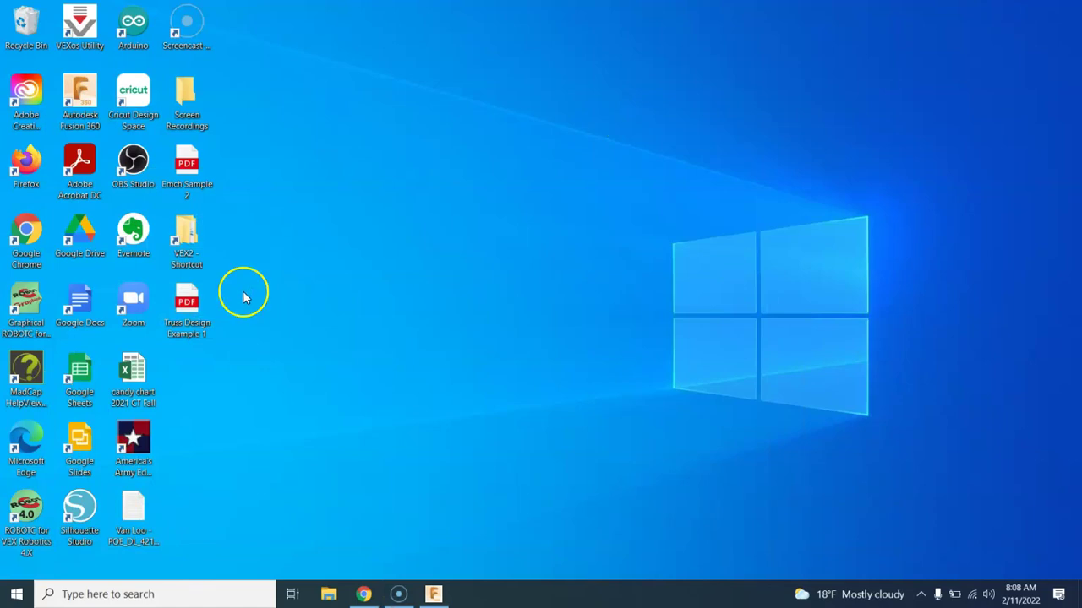
pyautogui.click(187, 300)
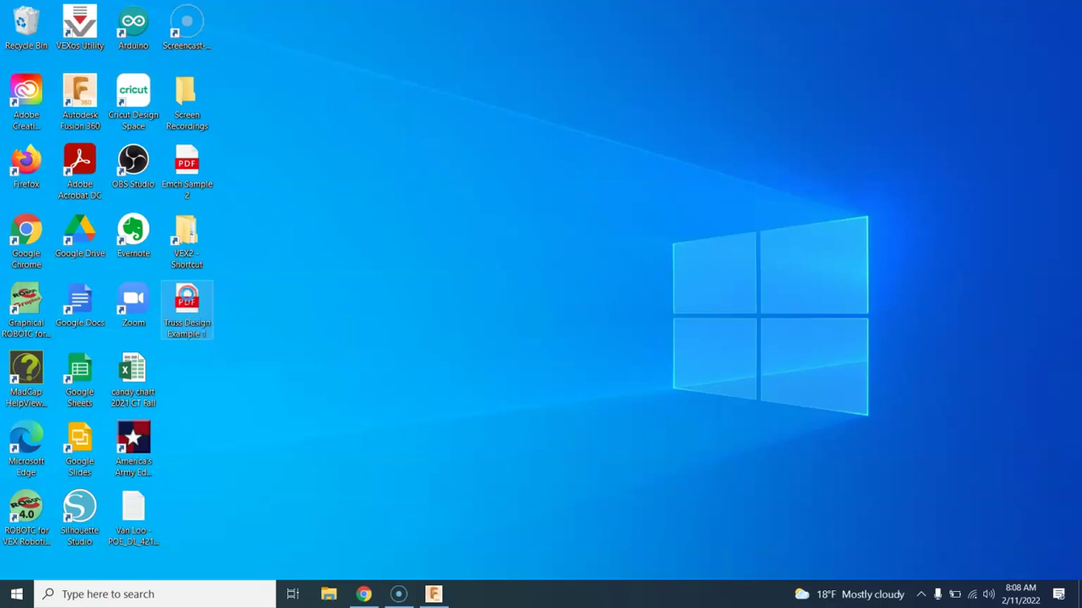
# - Check the PDF's Open with options twice, closing the menu without choosing an app
pyautogui.rightClick(187, 300)
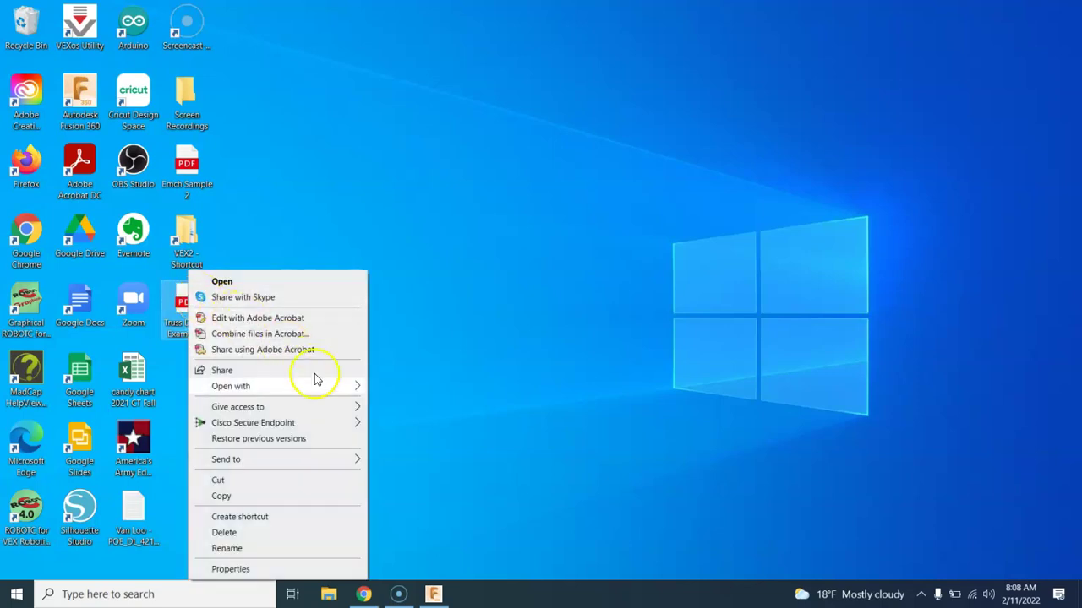
pyautogui.moveTo(332, 390)
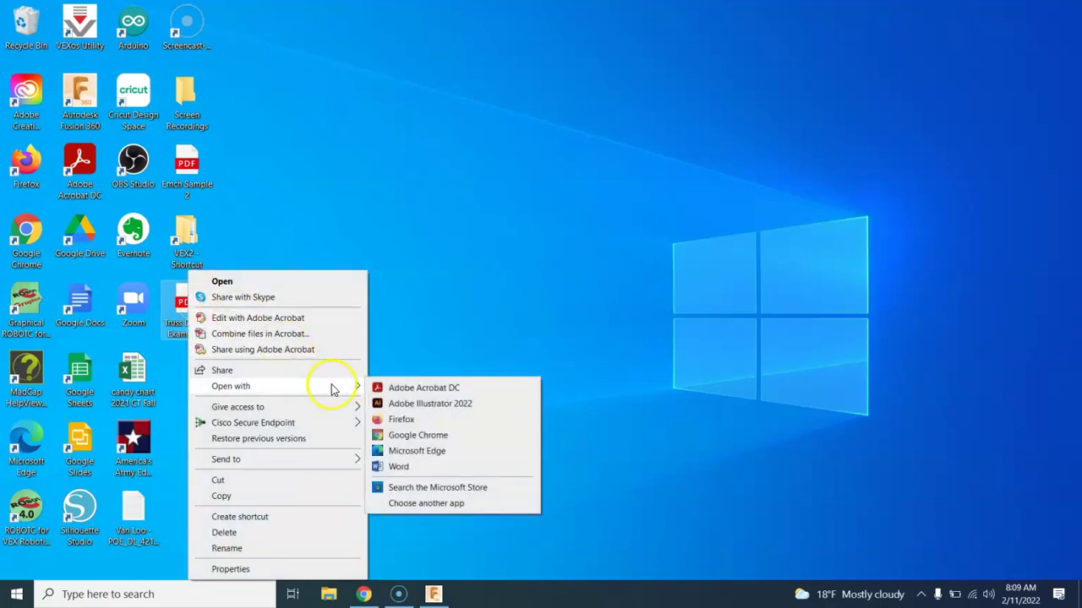
pyautogui.click(487, 295)
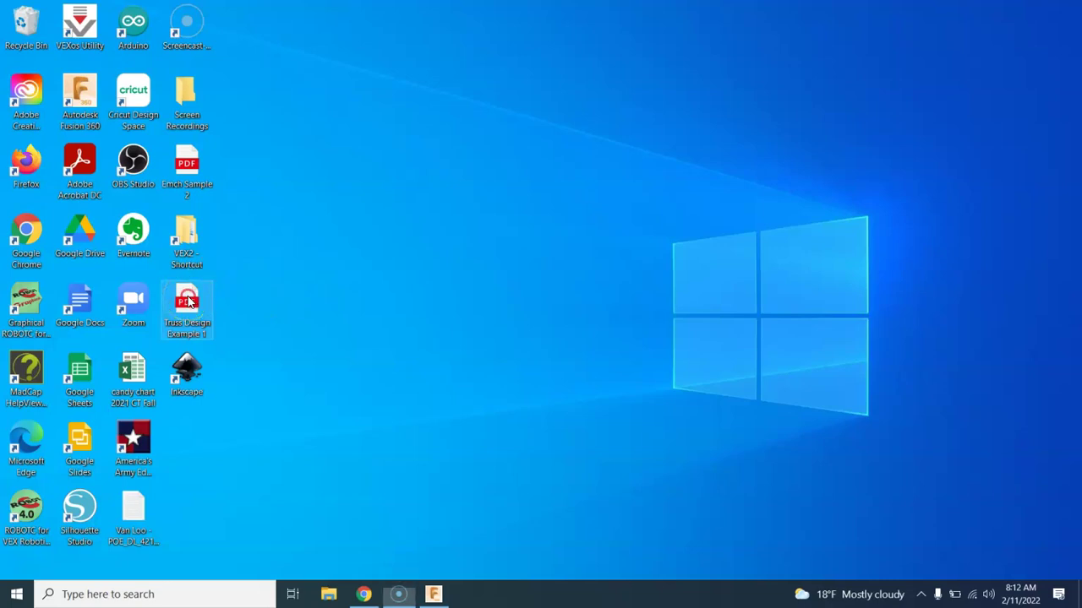
pyautogui.rightClick(189, 303)
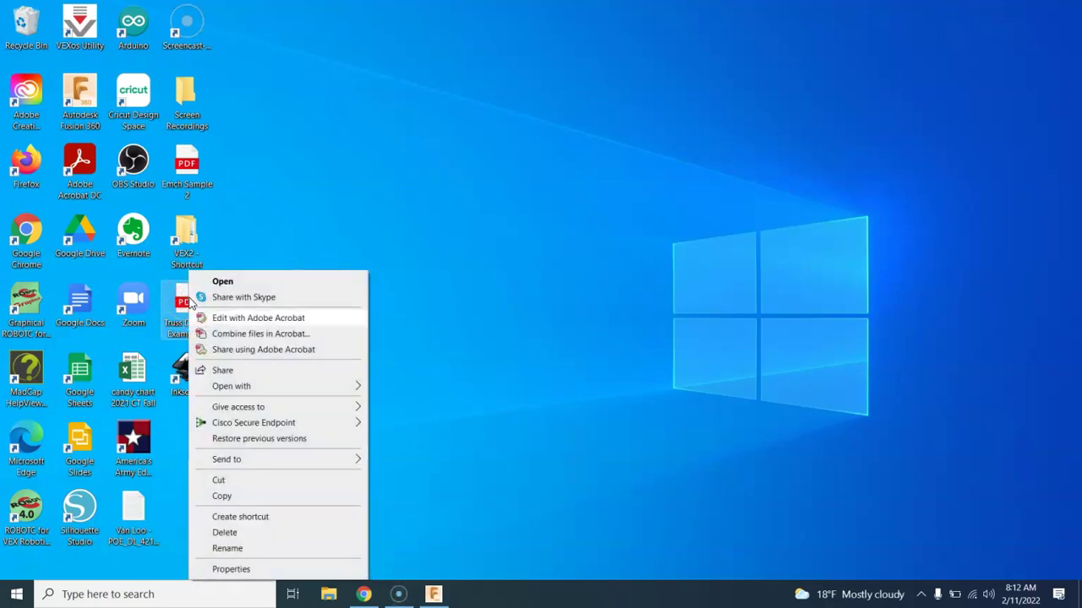
pyautogui.moveTo(355, 386)
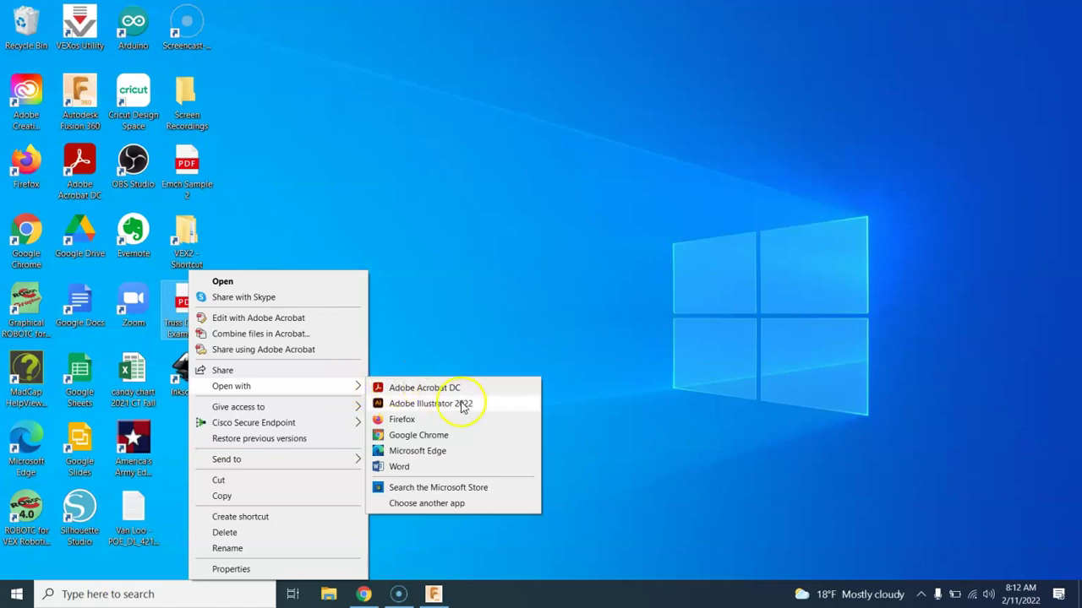
pyautogui.click(421, 301)
# - Launch Inkscape by searching 'inkscape' in Windows search
pyautogui.click(111, 587)
pyautogui.write('ink')
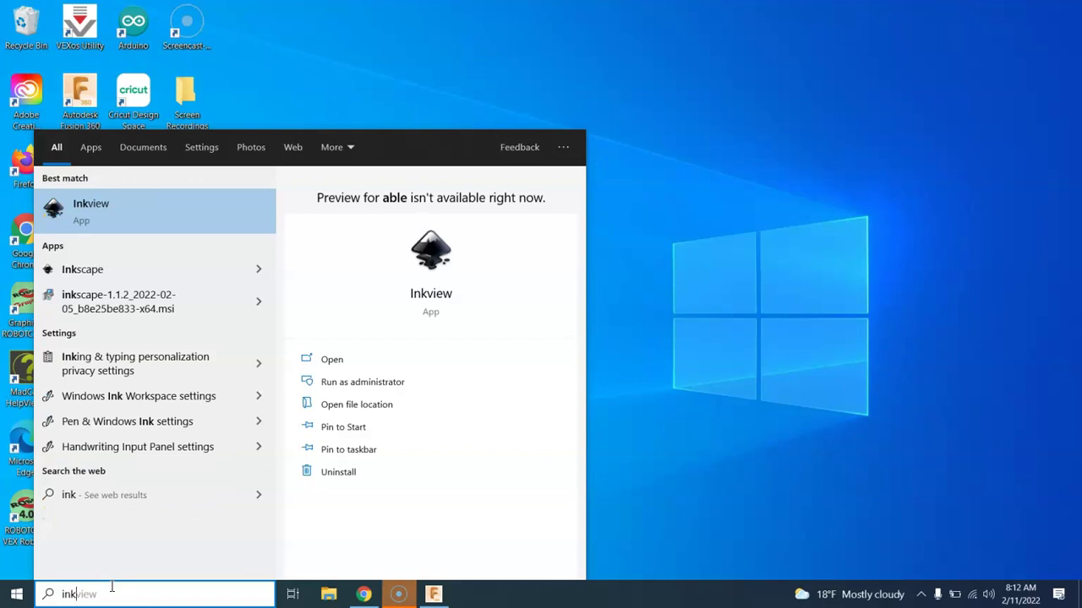
pyautogui.press('Escape')
pyautogui.click(111, 586)
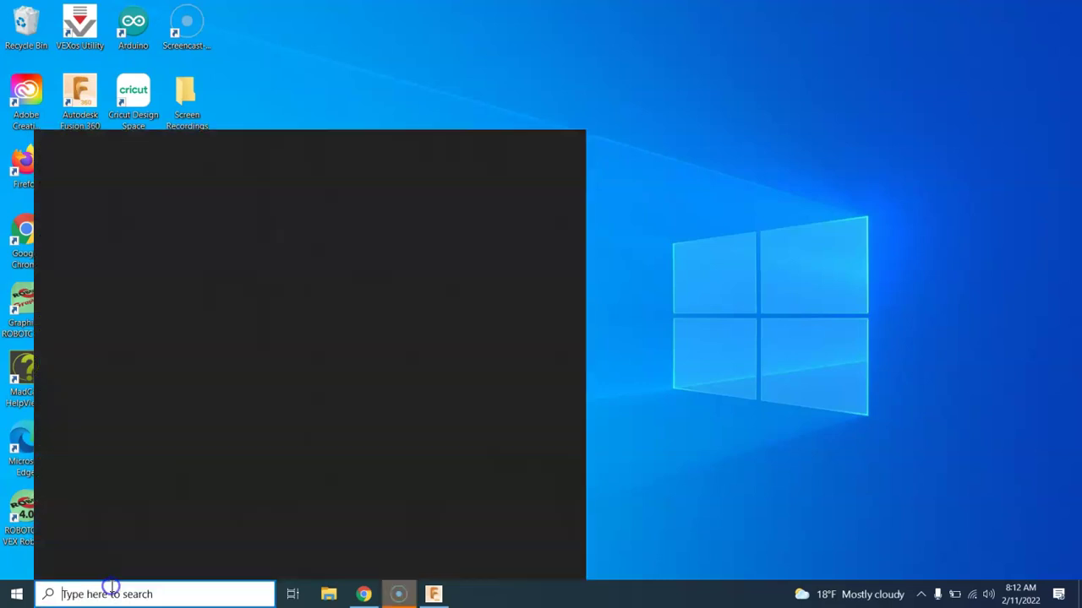
pyautogui.write('inkscape')
pyautogui.press('Return')
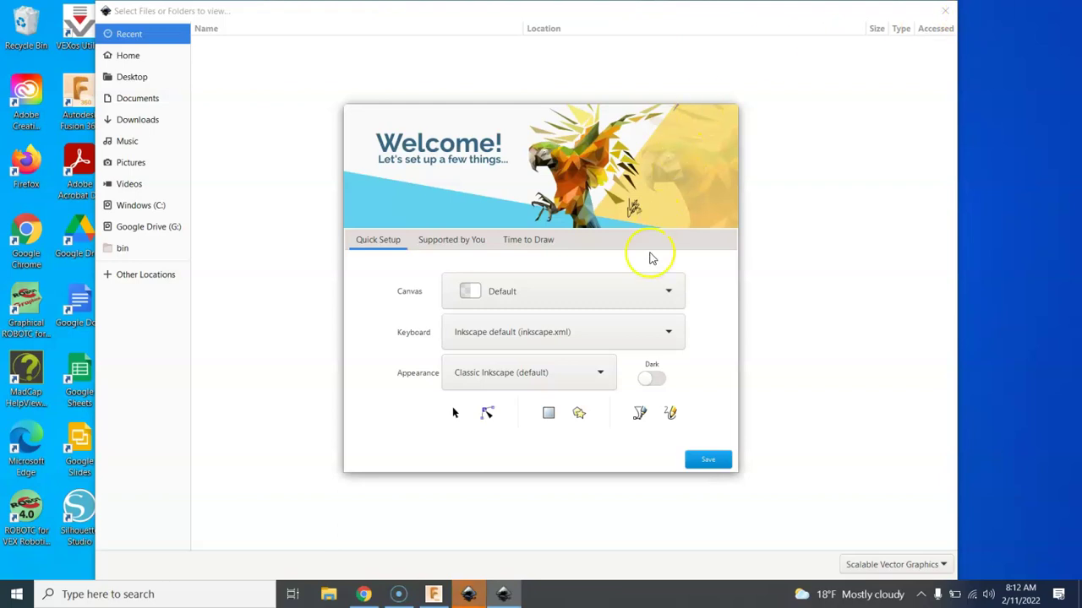
# - Save the Quick Setup choices and show Existing Files on the Time to Draw page
pyautogui.click(709, 467)
pyautogui.click(711, 463)
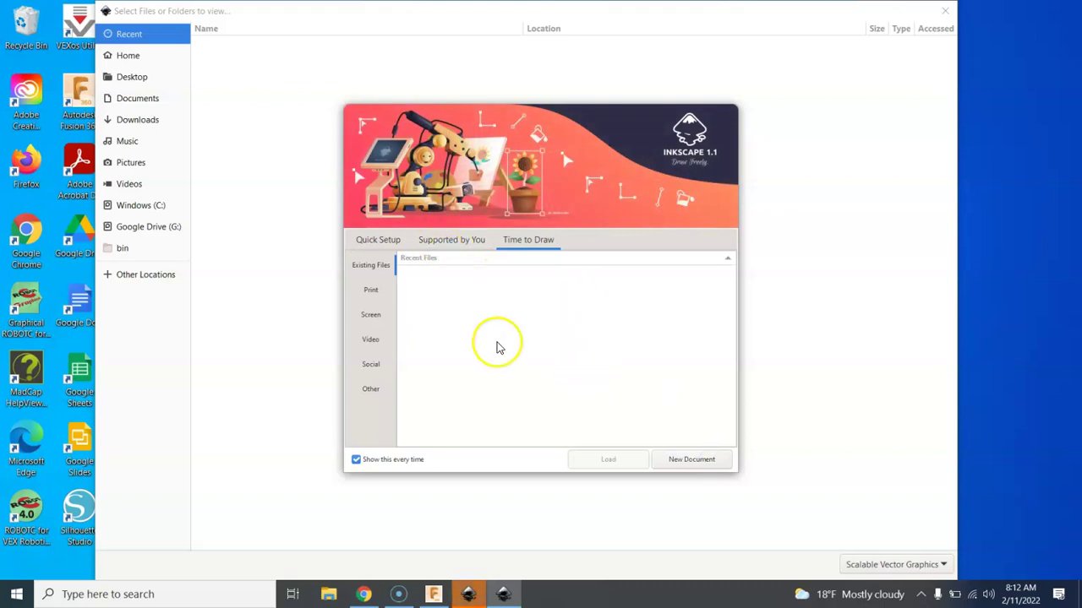
pyautogui.click(365, 264)
pyautogui.click(355, 266)
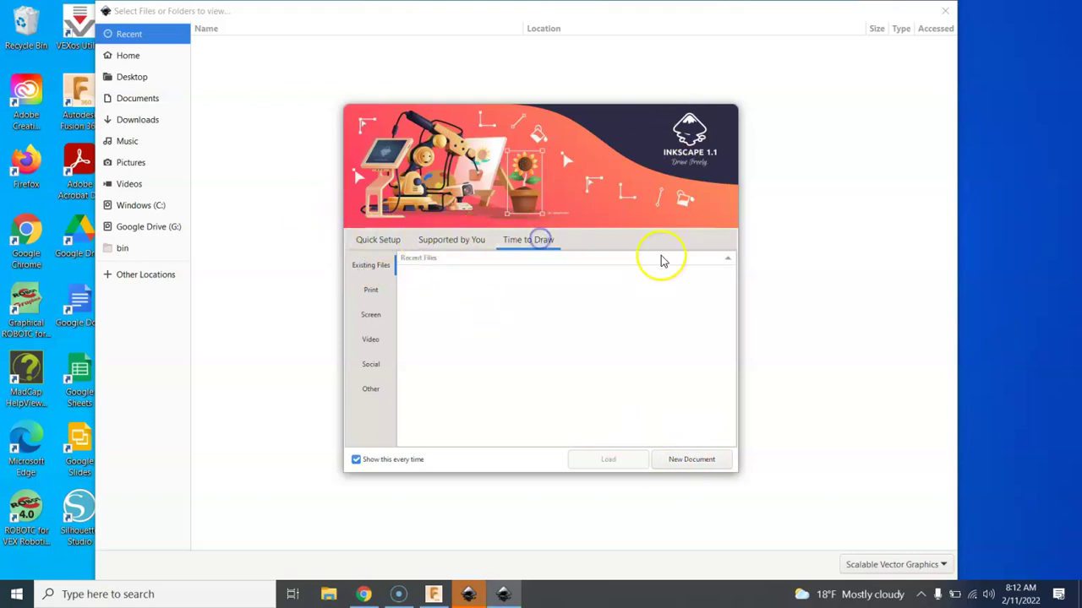
# - Open Truss Design Example 1.pdf from the Desktop with default PDF import settings
pyautogui.click(689, 459)
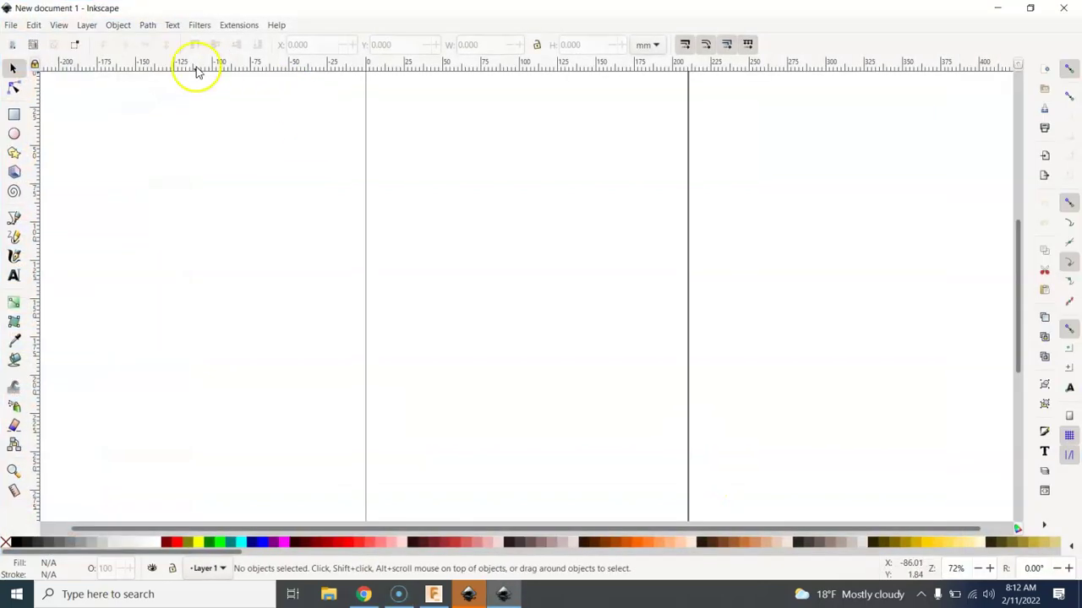
pyautogui.click(11, 26)
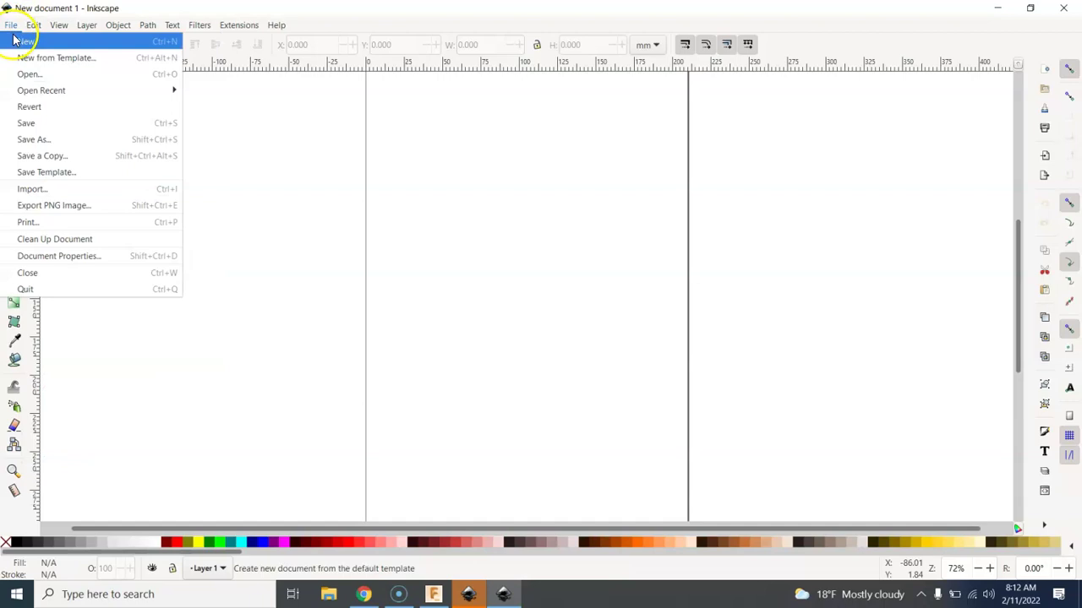
pyautogui.click(28, 73)
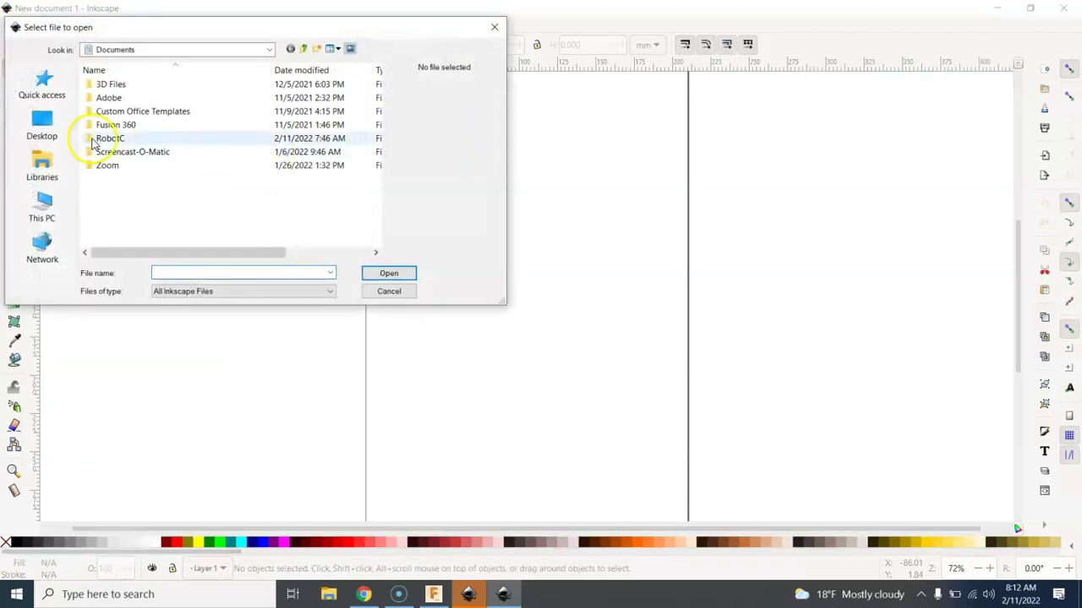
pyautogui.click(44, 124)
pyautogui.scroll(-3, 184, 190)
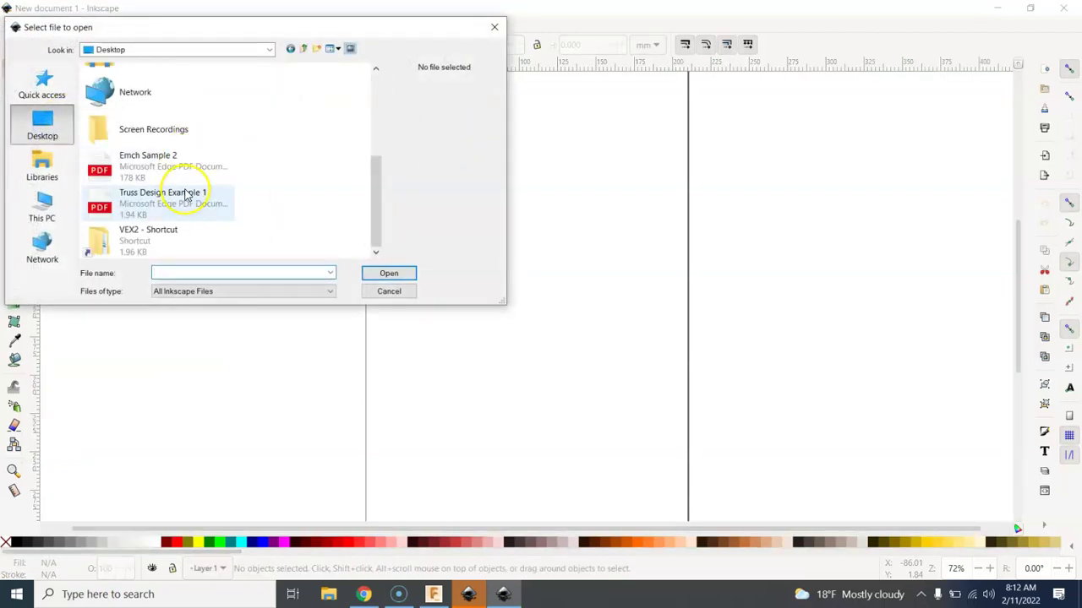
pyautogui.click(179, 209)
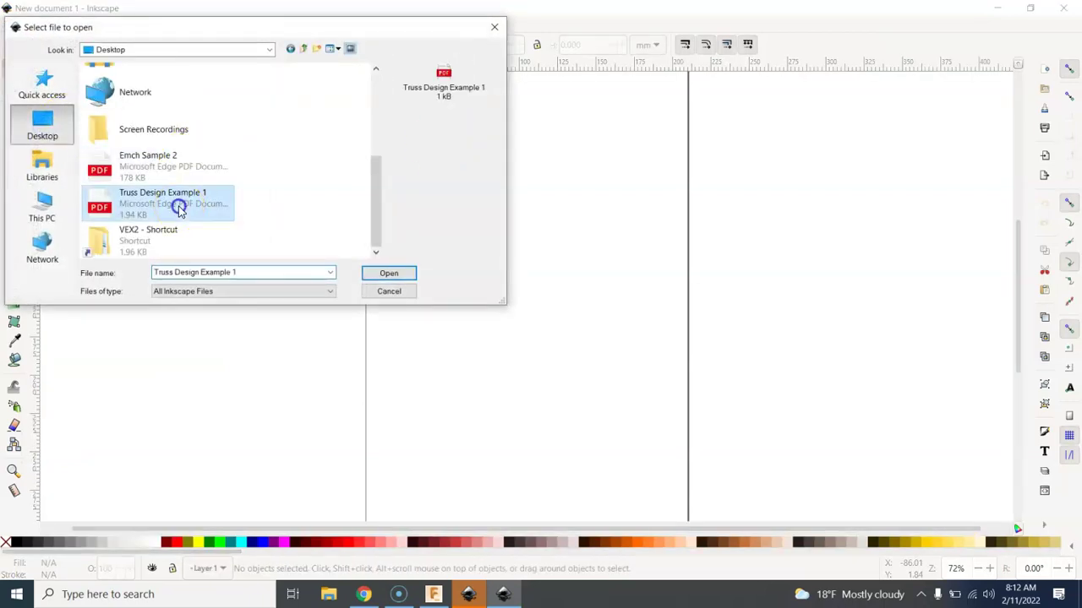
pyautogui.click(384, 274)
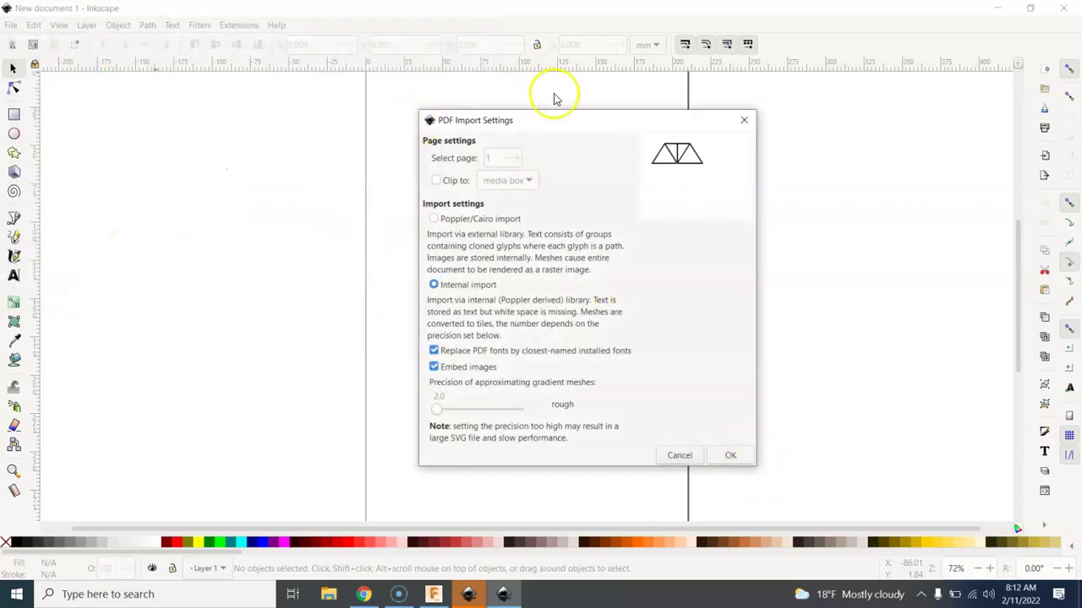
pyautogui.click(723, 457)
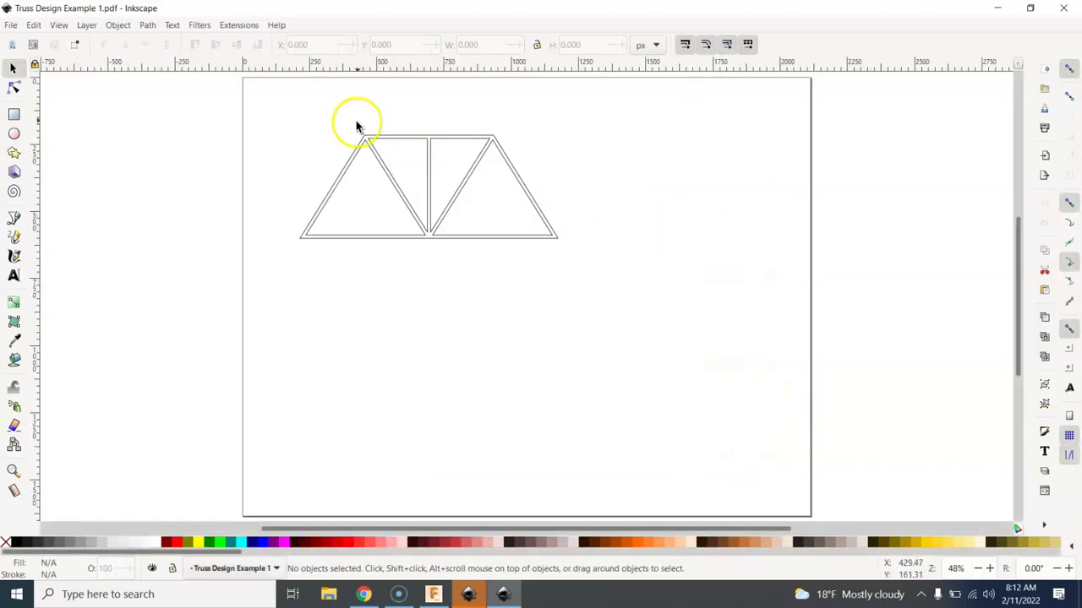
# - Zoom the truss to 96% and bring up the Fill and Stroke panel
pyautogui.keyDown('ctrl'); pyautogui.scroll(3, 343, 119); pyautogui.keyUp('ctrl')
pyautogui.keyDown('ctrl'); pyautogui.scroll(-1, 338, 126); pyautogui.keyUp('ctrl')
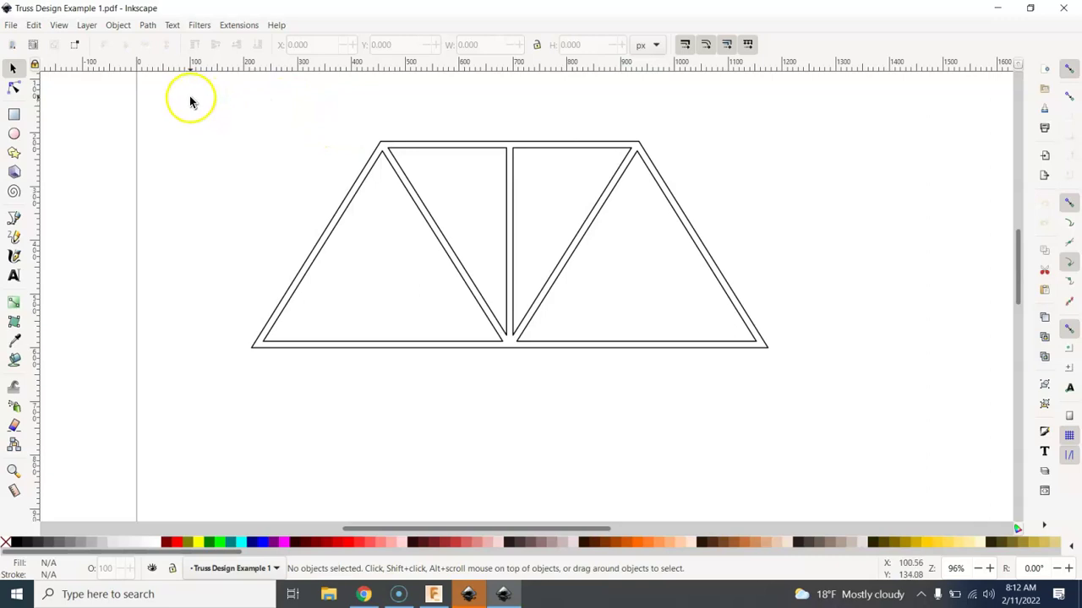
pyautogui.click(119, 25)
pyautogui.click(127, 58)
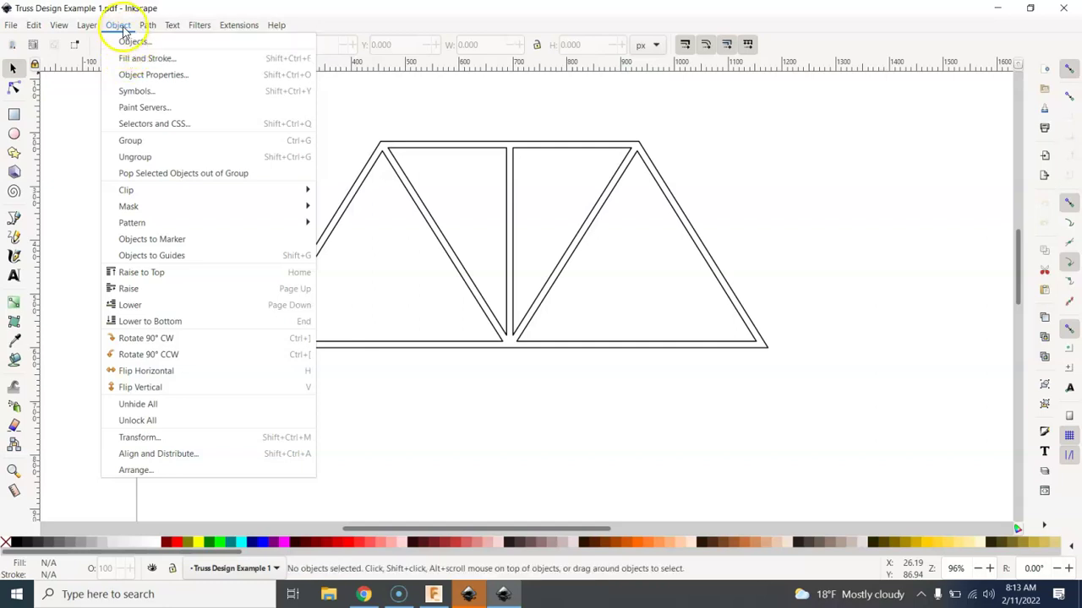
pyautogui.click(128, 57)
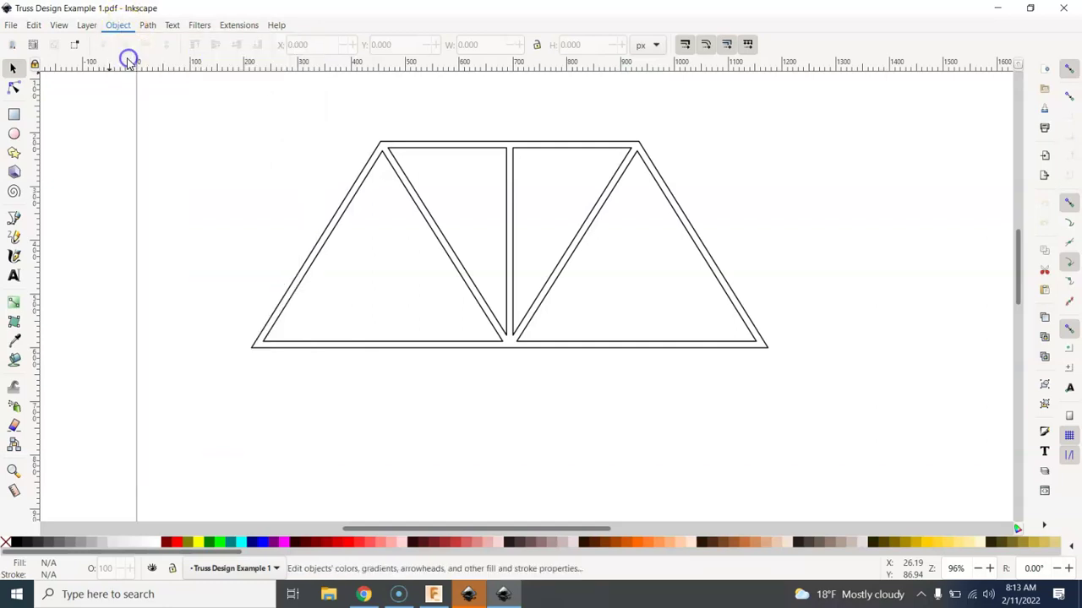
# - Select the whole truss, remove its fill, and give it a flat red (R 255) stroke
pyautogui.moveTo(217, 121); pyautogui.dragTo(792, 387)
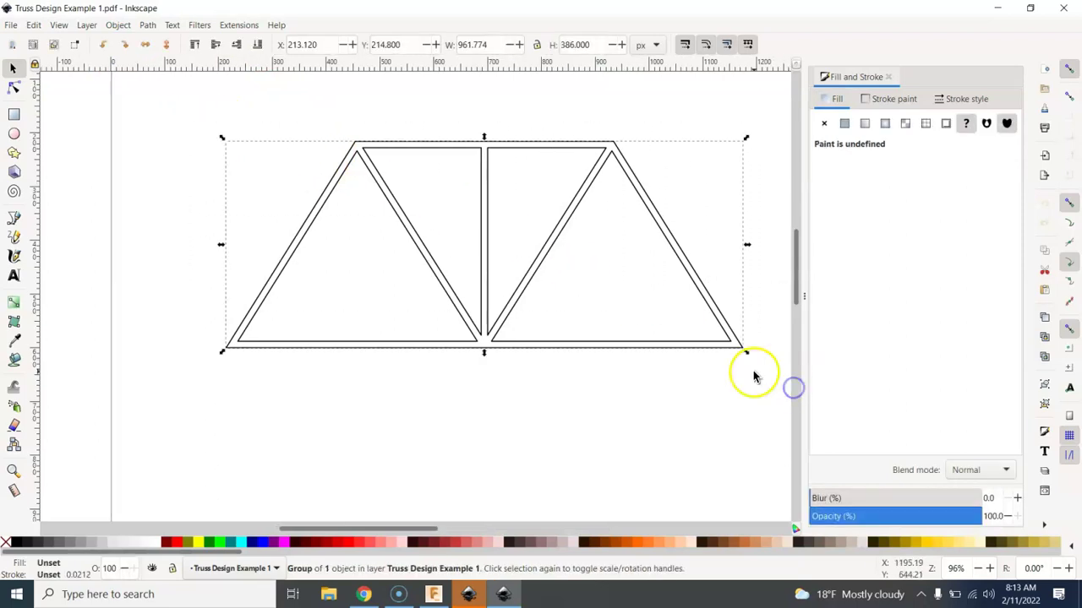
pyautogui.click(824, 125)
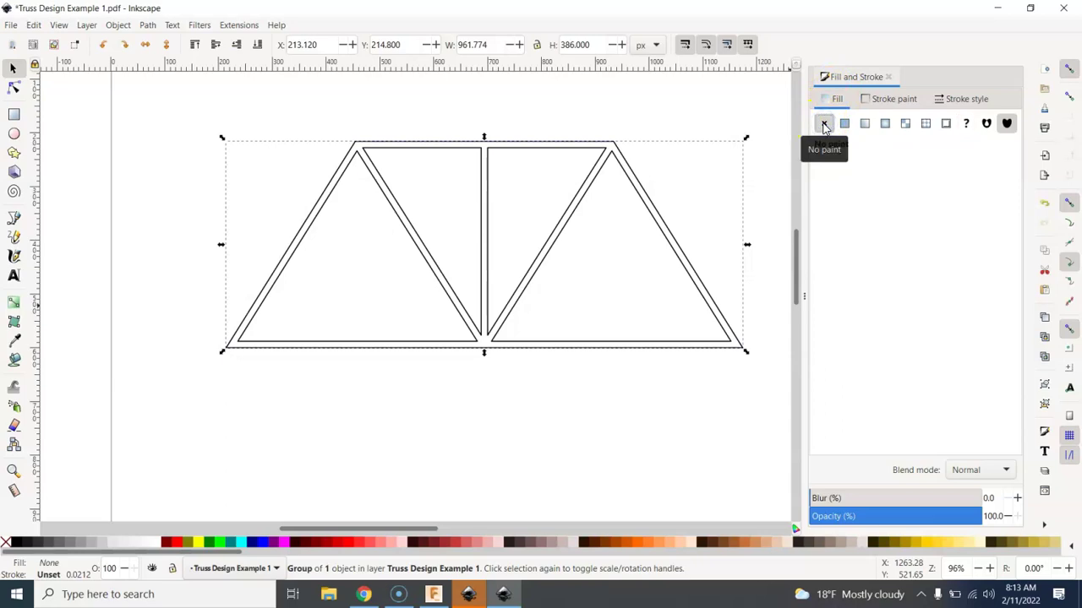
pyautogui.click(877, 100)
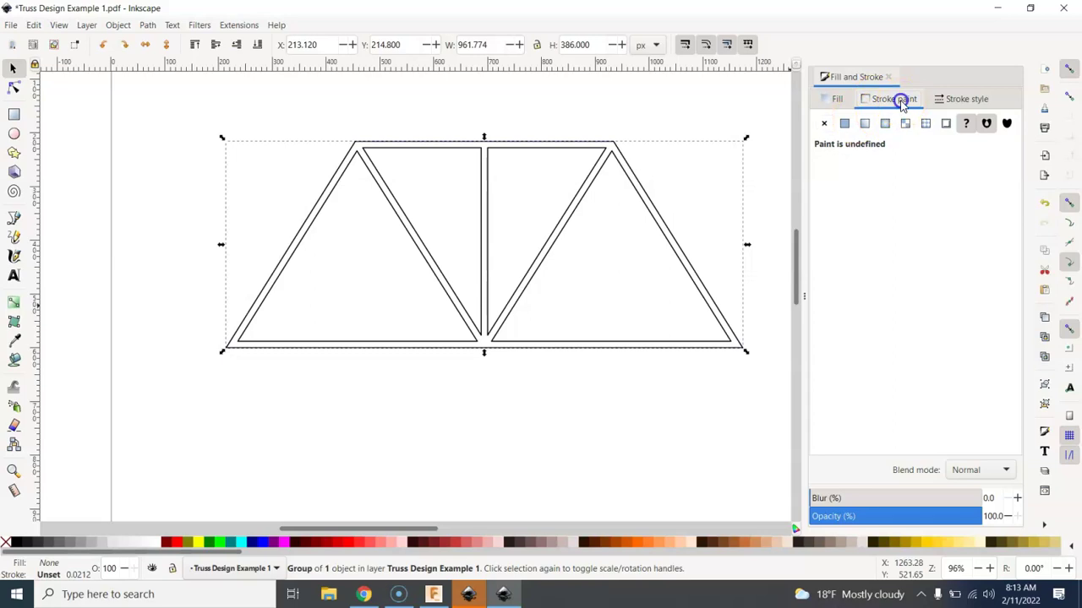
pyautogui.click(844, 123)
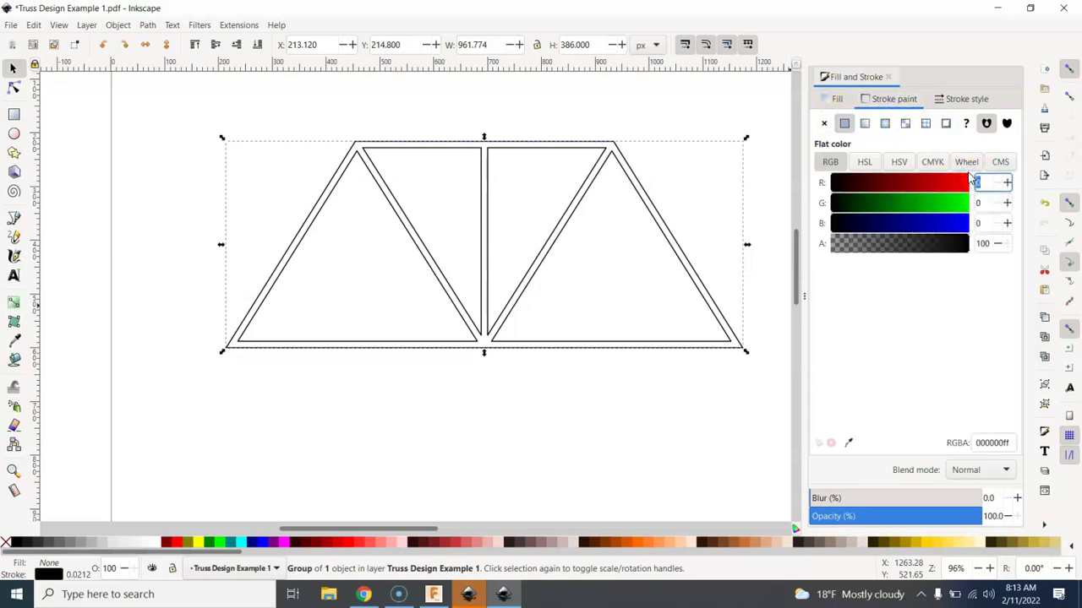
pyautogui.press('Tab')
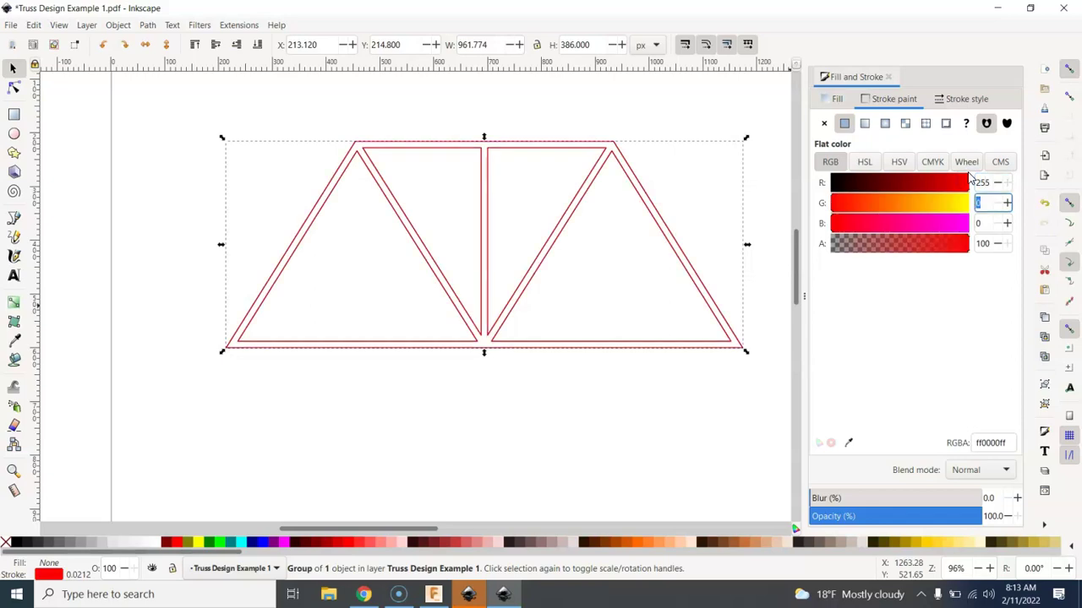
pyautogui.click(961, 99)
# - Set the truss stroke width to 0.001 in
pyautogui.click(934, 127)
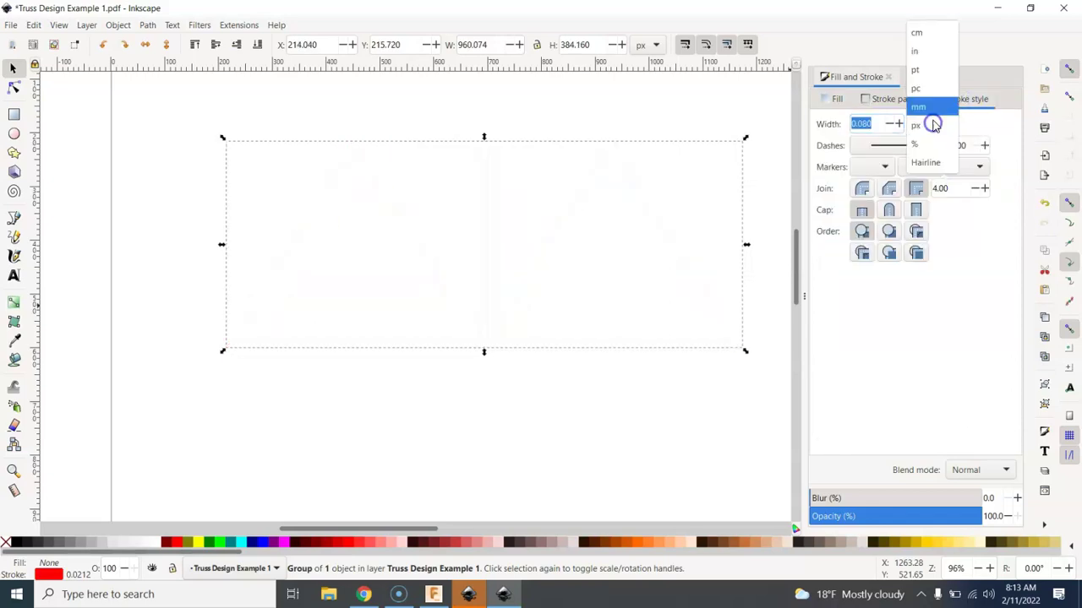
pyautogui.click(929, 55)
pyautogui.click(880, 123)
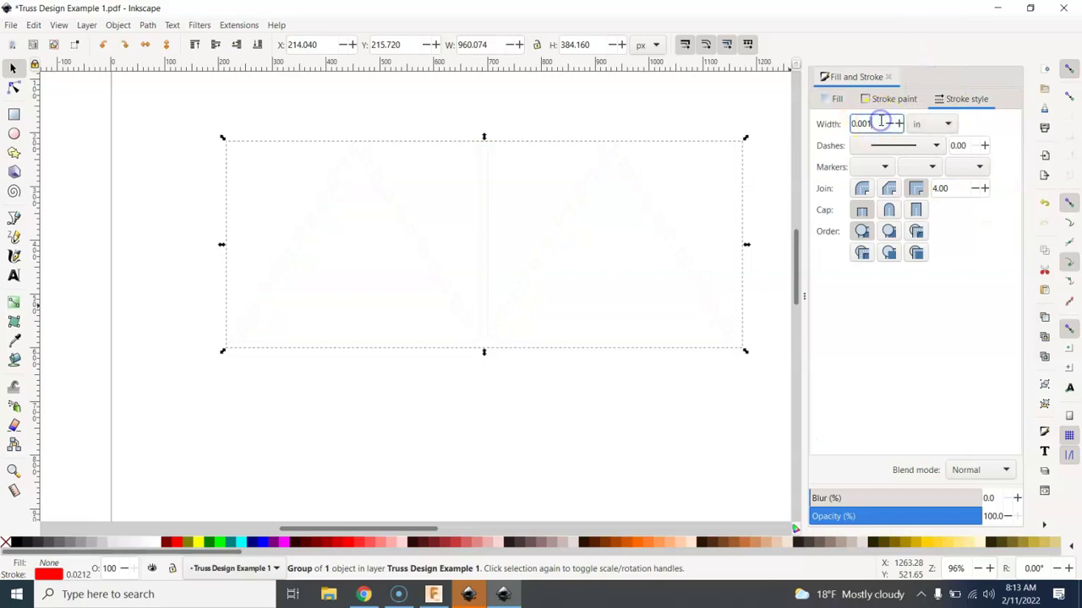
pyautogui.click(834, 205)
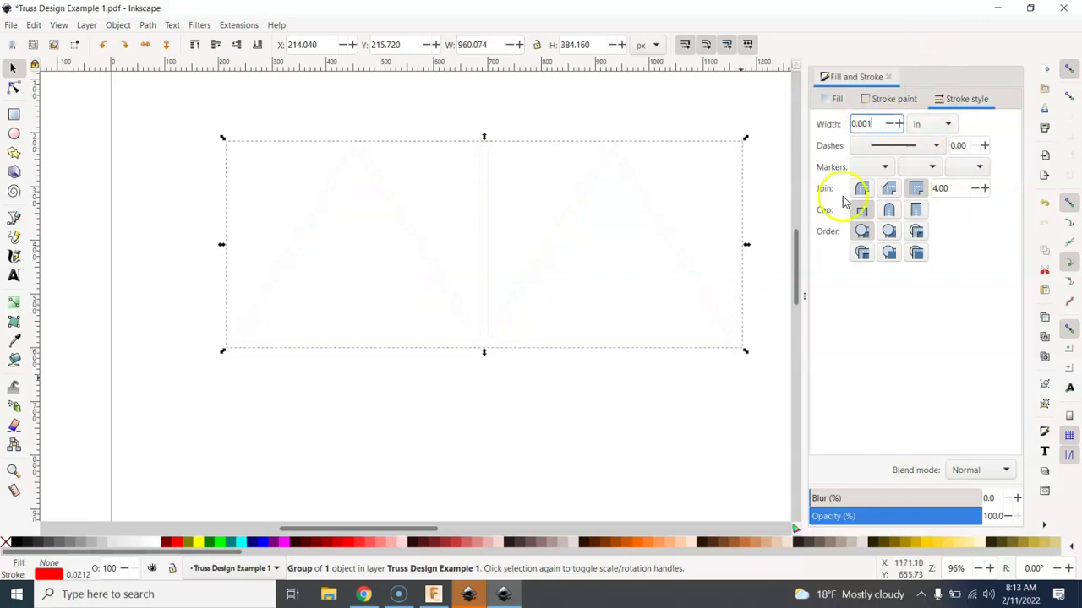
# - Deselect the truss and zoom in and out to inspect the thin red lines
pyautogui.click(741, 400)
pyautogui.click(635, 329)
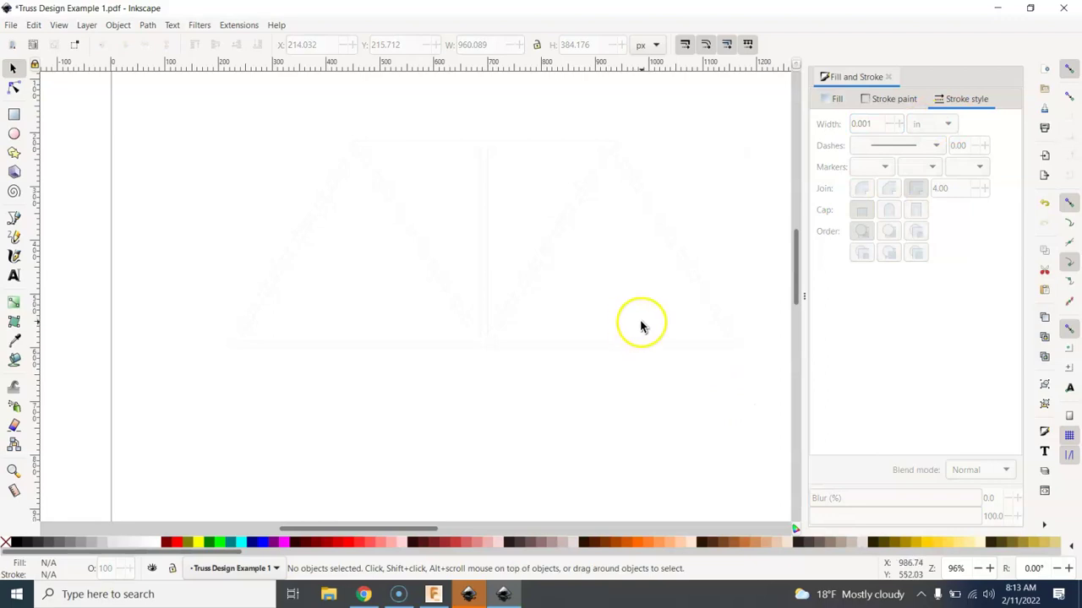
pyautogui.keyDown('ctrl'); pyautogui.scroll(8, 589, 304); pyautogui.keyUp('ctrl')
pyautogui.keyDown('ctrl'); pyautogui.scroll(-2, 420, 270); pyautogui.keyUp('ctrl')
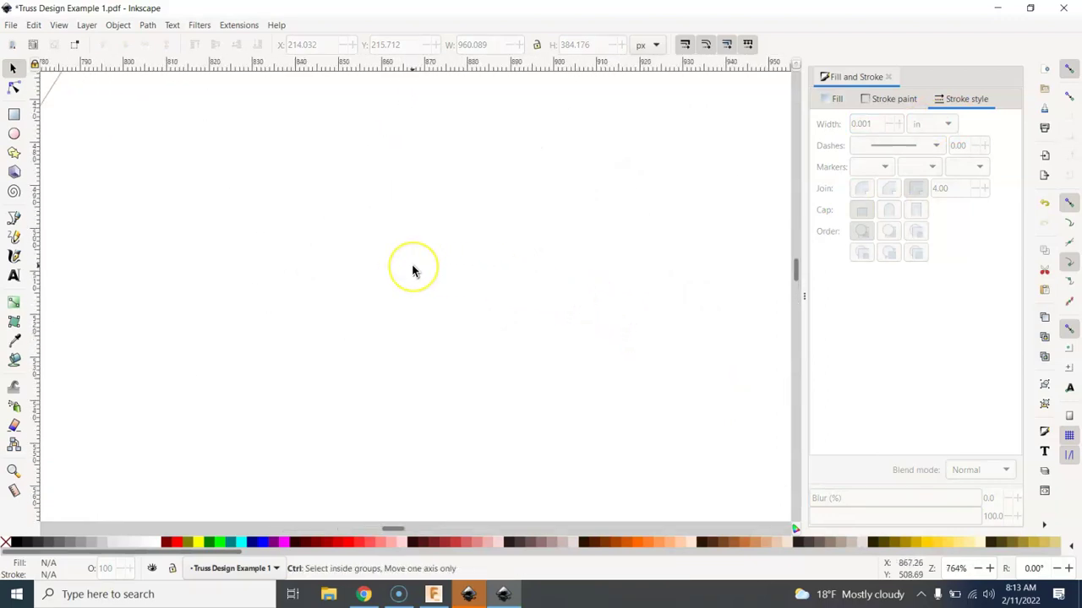
pyautogui.keyDown('ctrl'); pyautogui.scroll(-1, 413, 270); pyautogui.keyUp('ctrl')
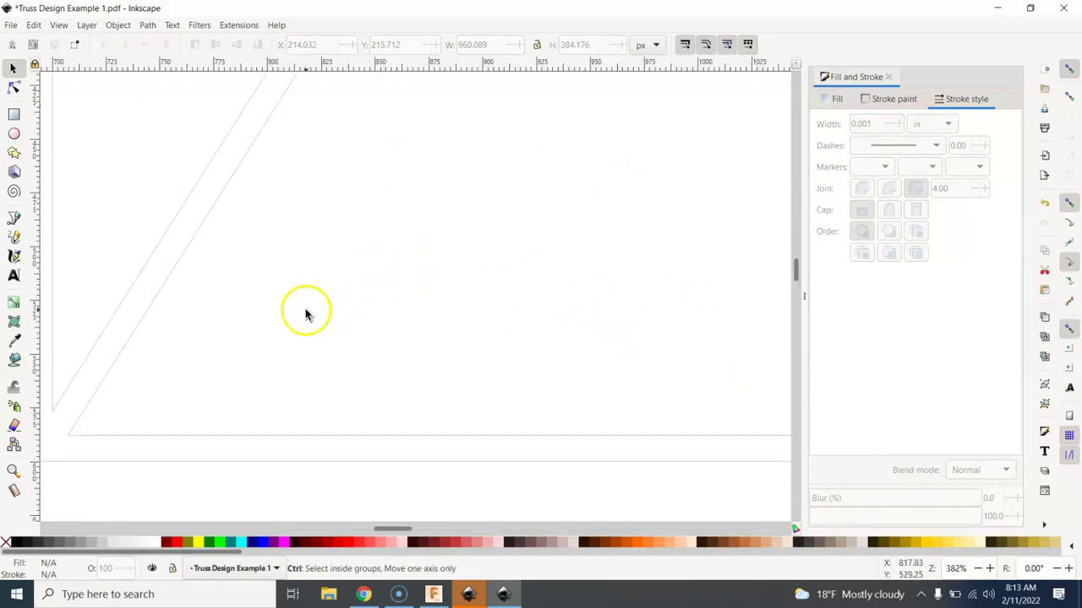
pyautogui.keyDown('ctrl'); pyautogui.scroll(-3, 279, 295); pyautogui.keyUp('ctrl')
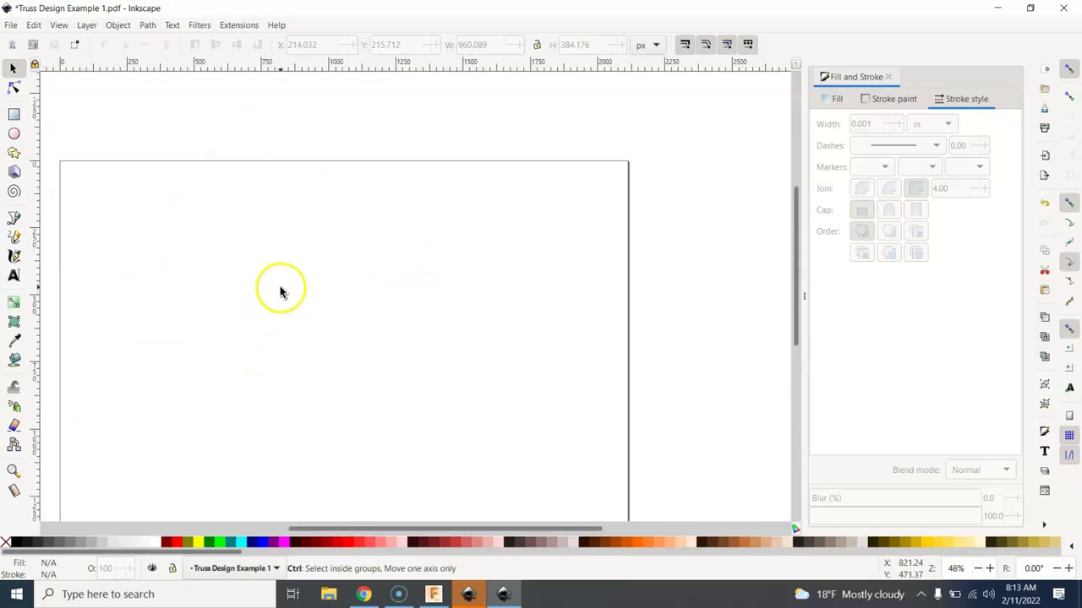
pyautogui.keyDown('ctrl'); pyautogui.scroll(2, 279, 295); pyautogui.keyUp('ctrl')
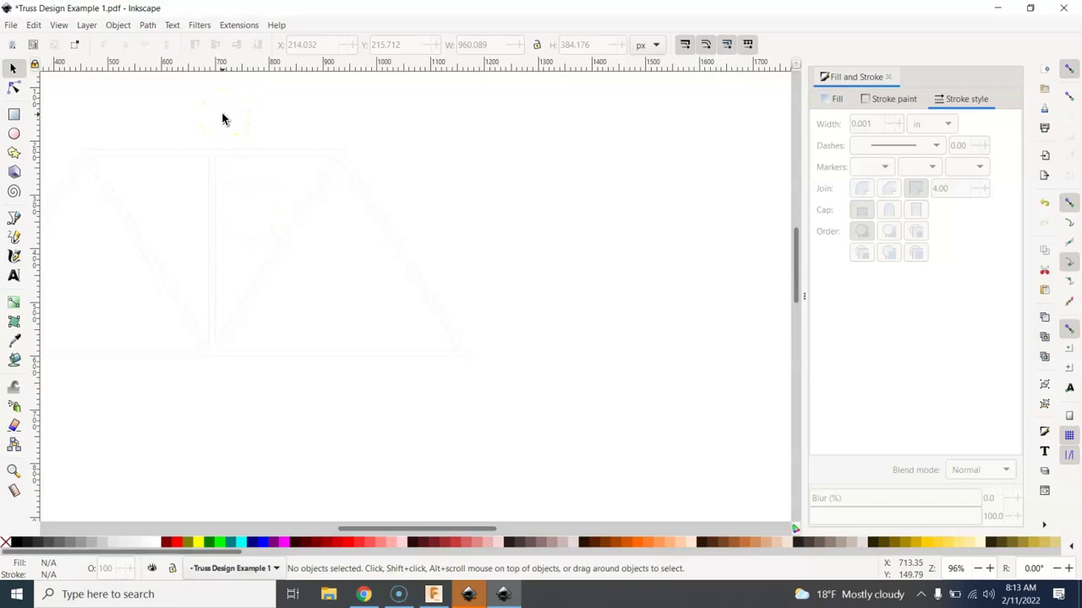
pyautogui.click(223, 119)
# - Save as Portable Document Format named 'Truss Design Example 1 UPDATED', accepting the PDF options
pyautogui.click(12, 28)
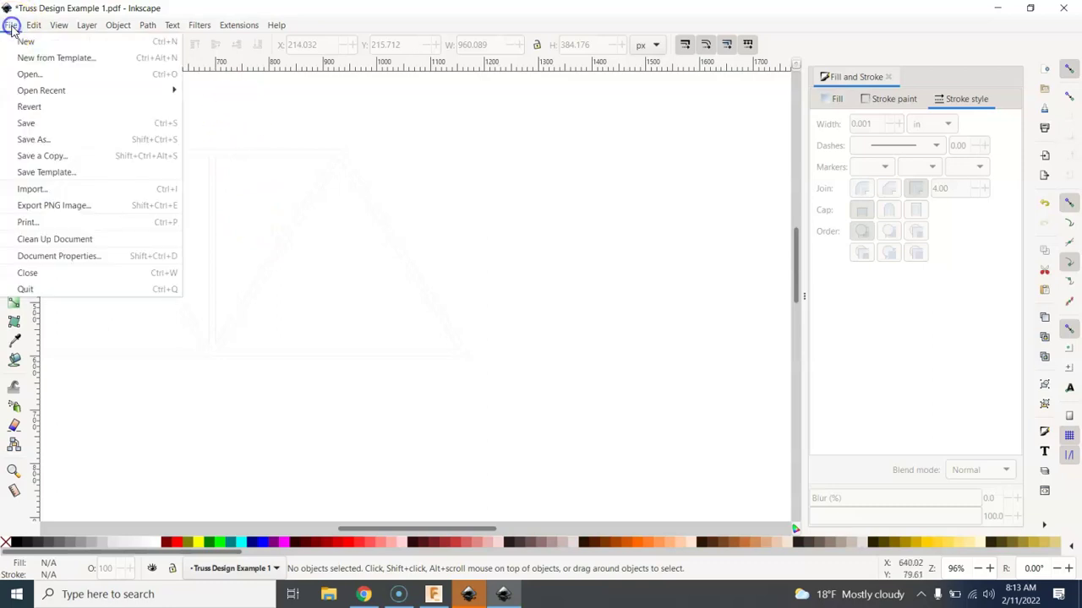
pyautogui.click(53, 140)
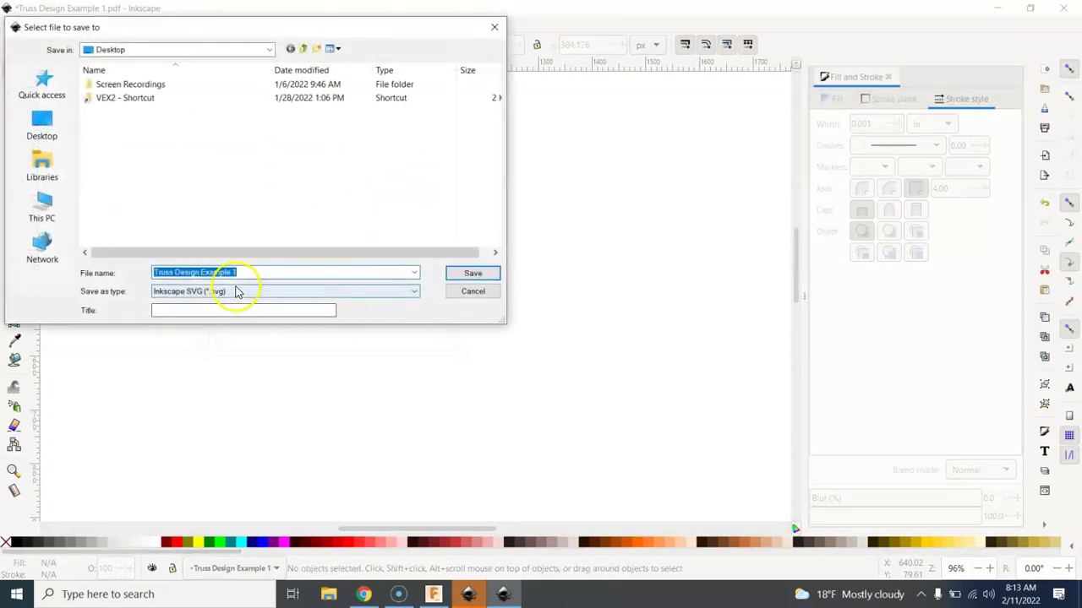
pyautogui.click(239, 294)
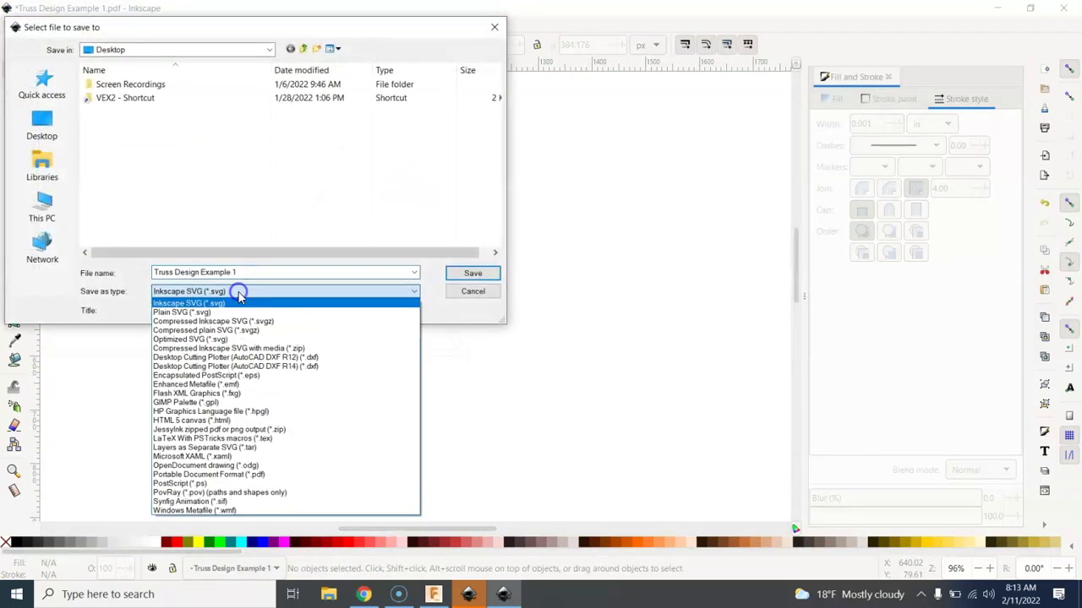
pyautogui.click(297, 474)
pyautogui.click(258, 270)
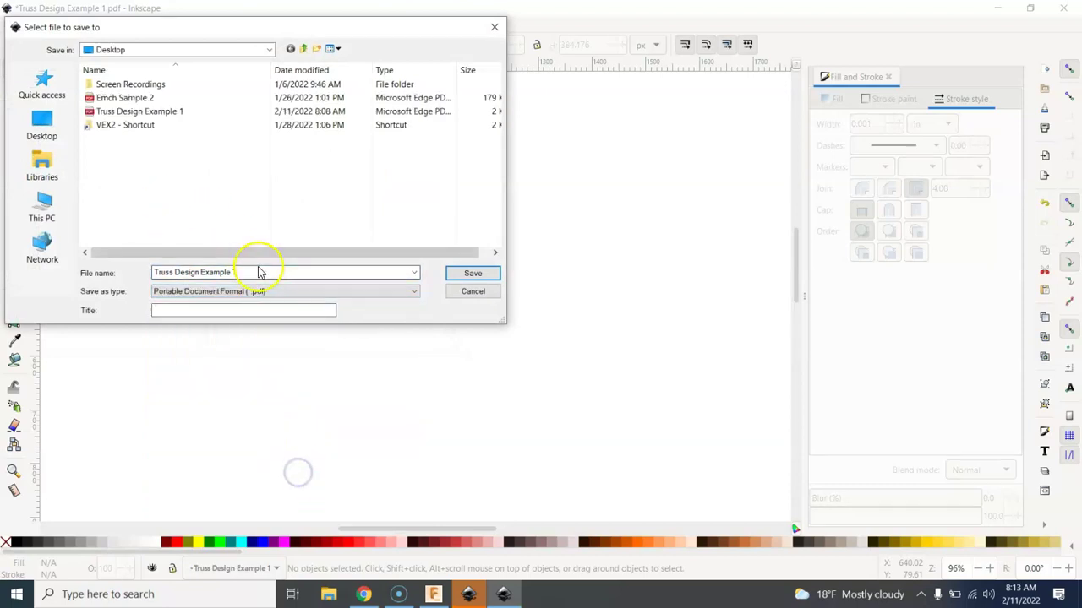
pyautogui.click(281, 270)
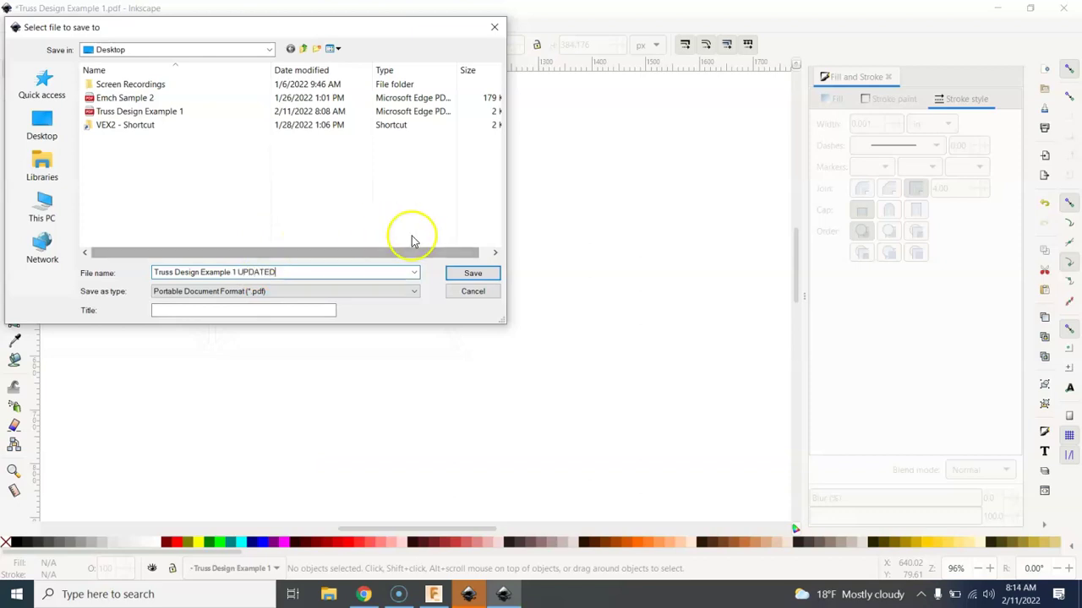
pyautogui.click(475, 271)
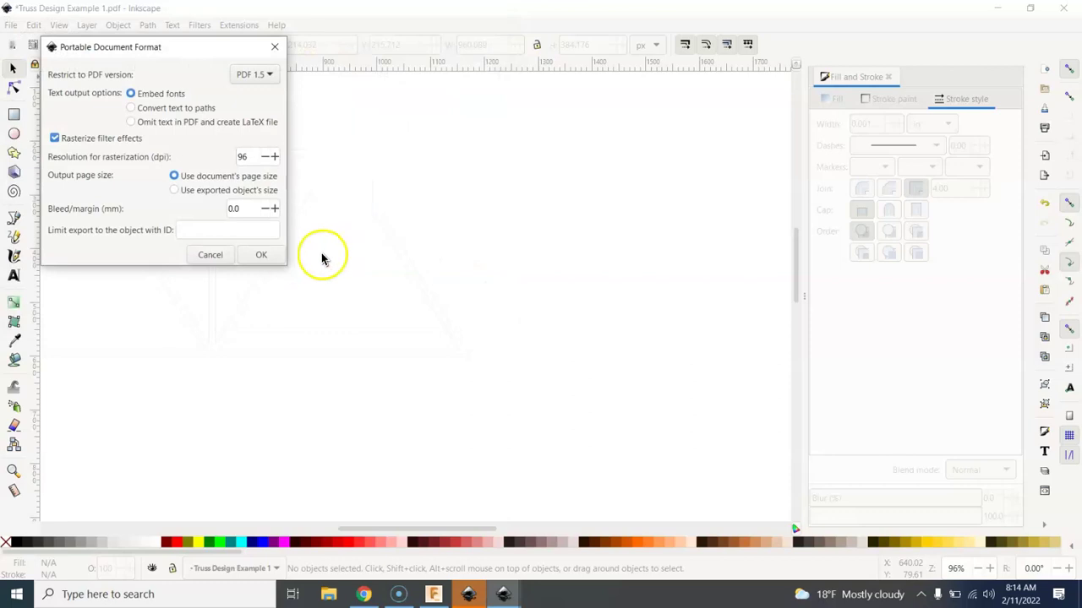
pyautogui.click(263, 256)
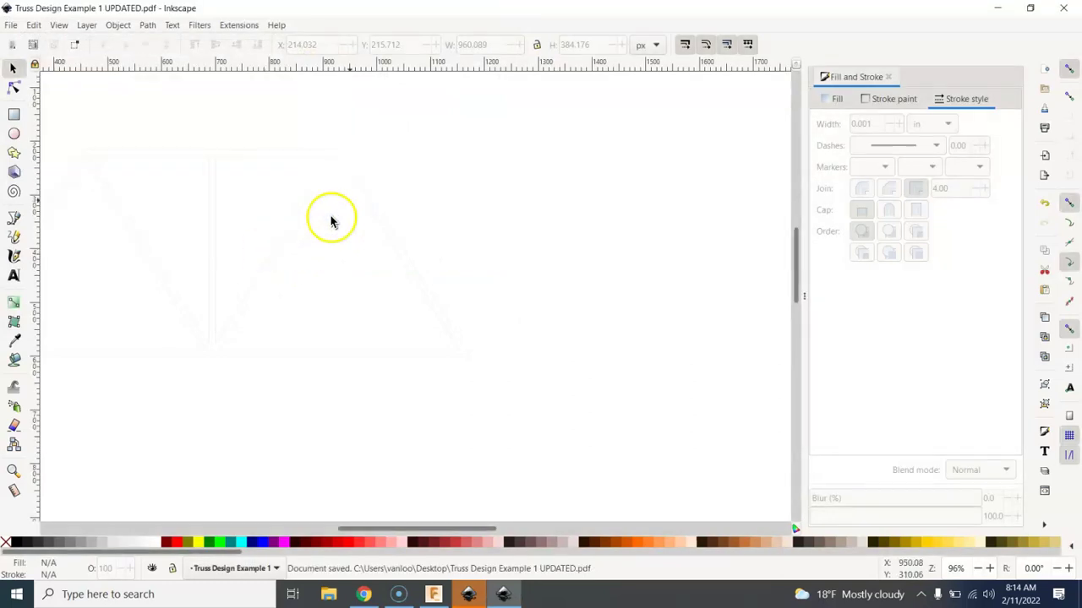
pyautogui.click(281, 222)
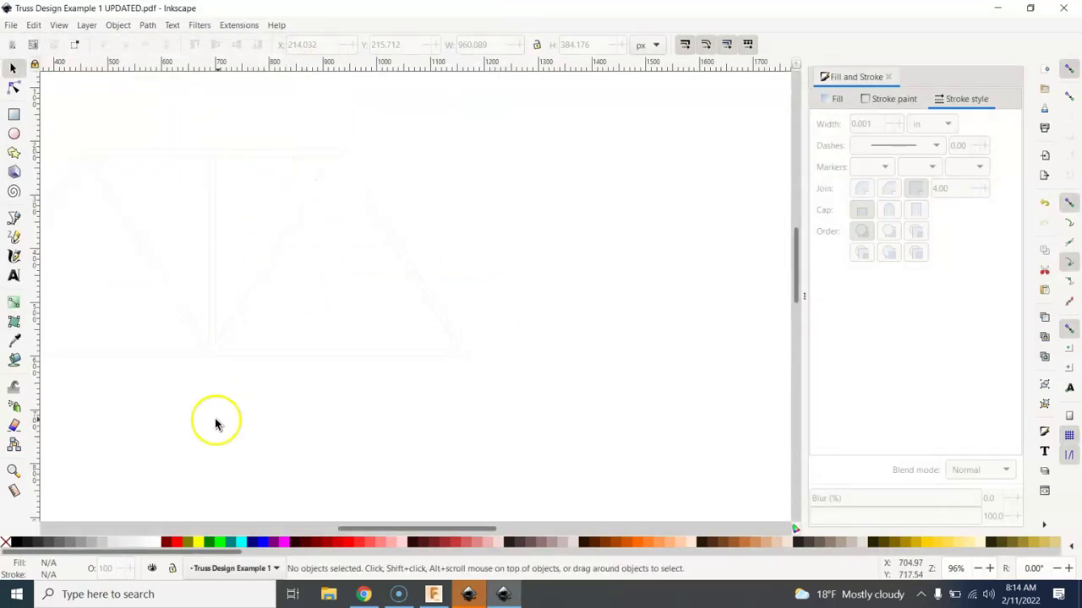